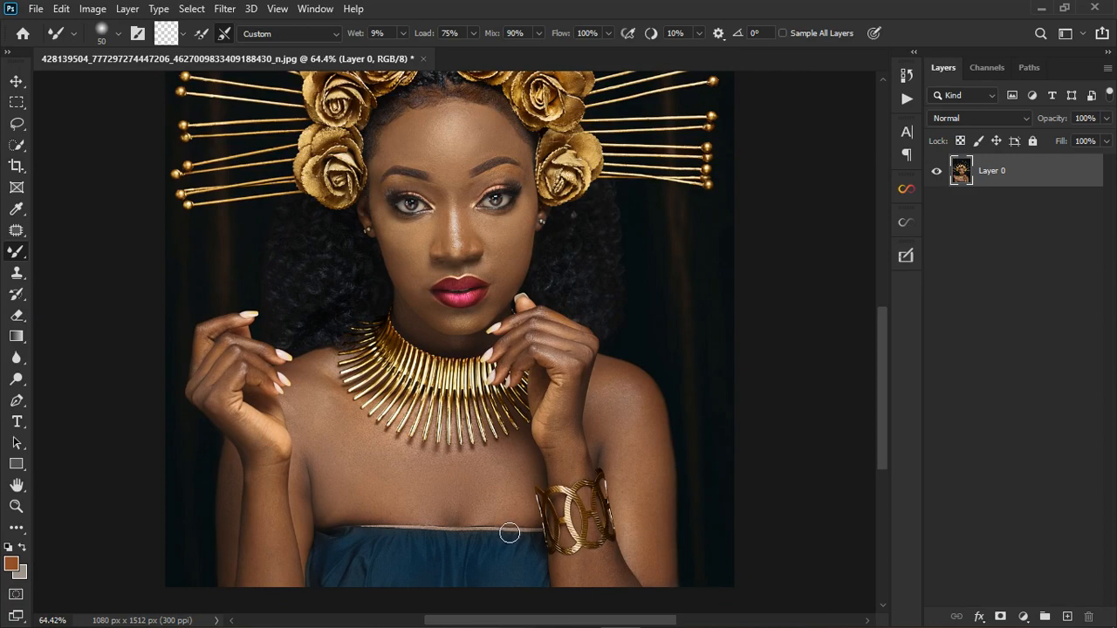
Switch from the Mixer Brush to the regular Brush tool
{"action": "scroll", "coordinate": [460, 185], "scroll_direction": "up", "scroll_amount": 5}
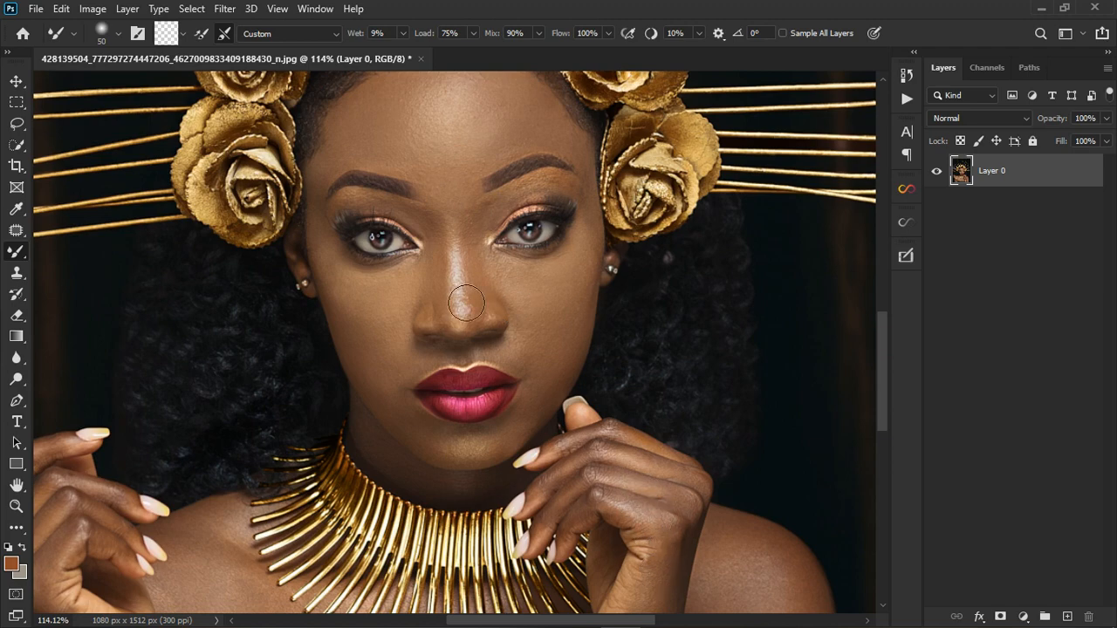
{"action": "scroll", "coordinate": [441, 427], "scroll_direction": "down", "scroll_amount": 2}
{"action": "scroll", "coordinate": [478, 181], "scroll_direction": "up", "scroll_amount": 4}
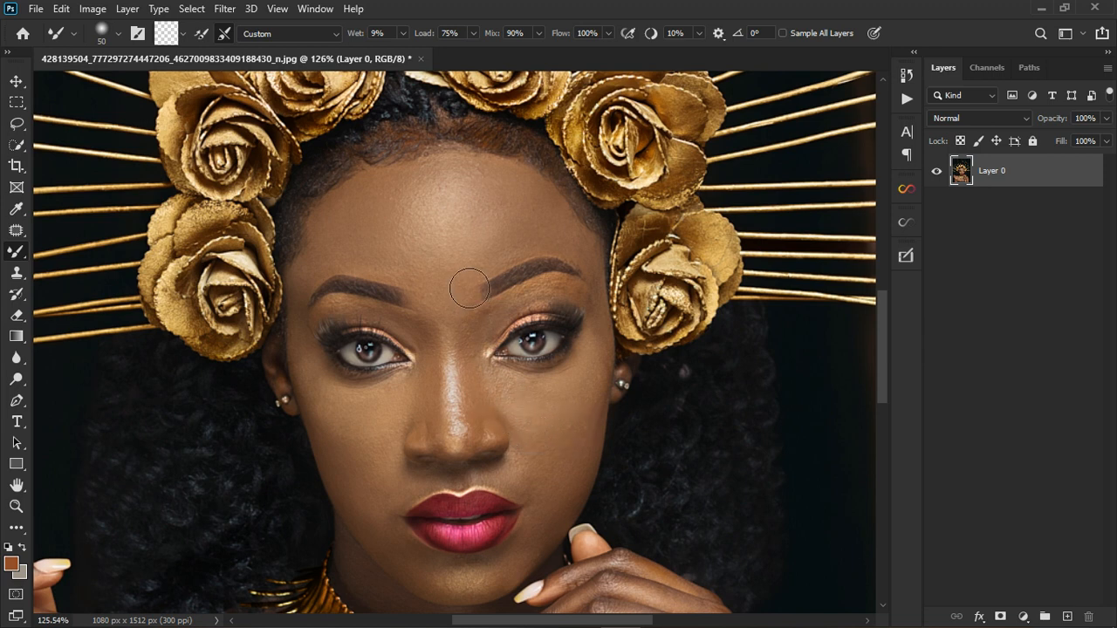
{"action": "left_click", "coordinate": [9, 251]}
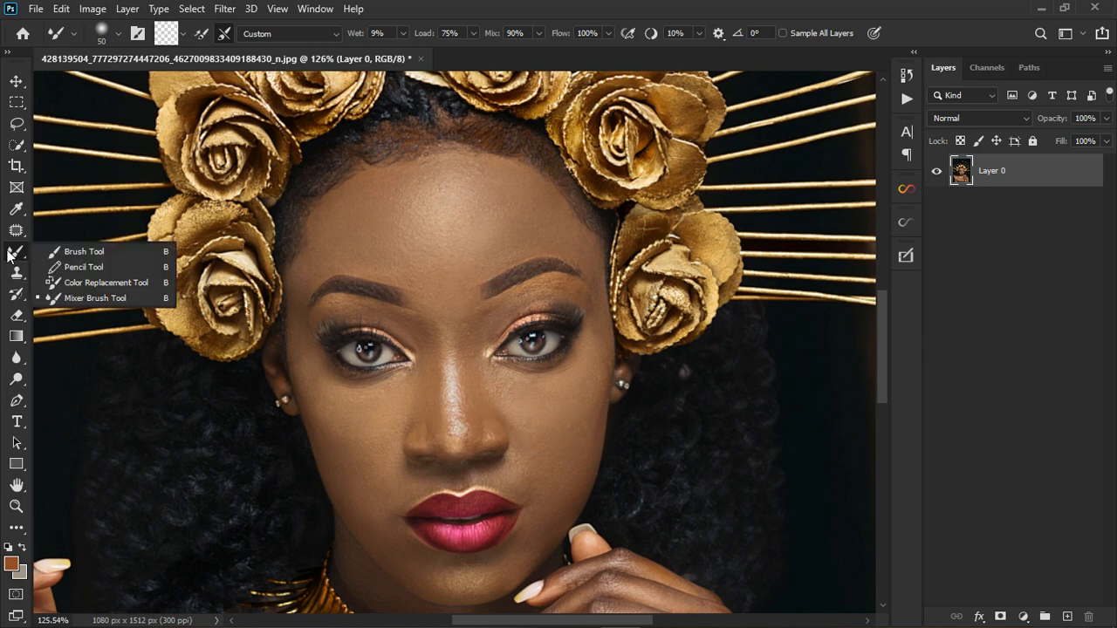
{"action": "left_click", "coordinate": [39, 252]}
{"action": "left_click", "coordinate": [8, 252]}
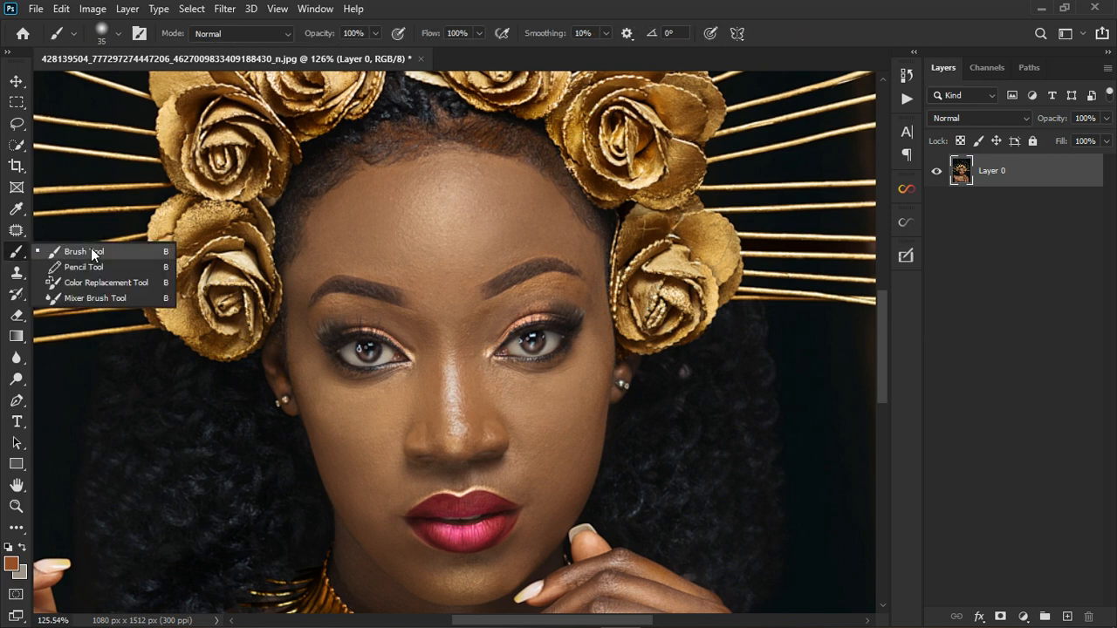
{"action": "left_click", "coordinate": [39, 252]}
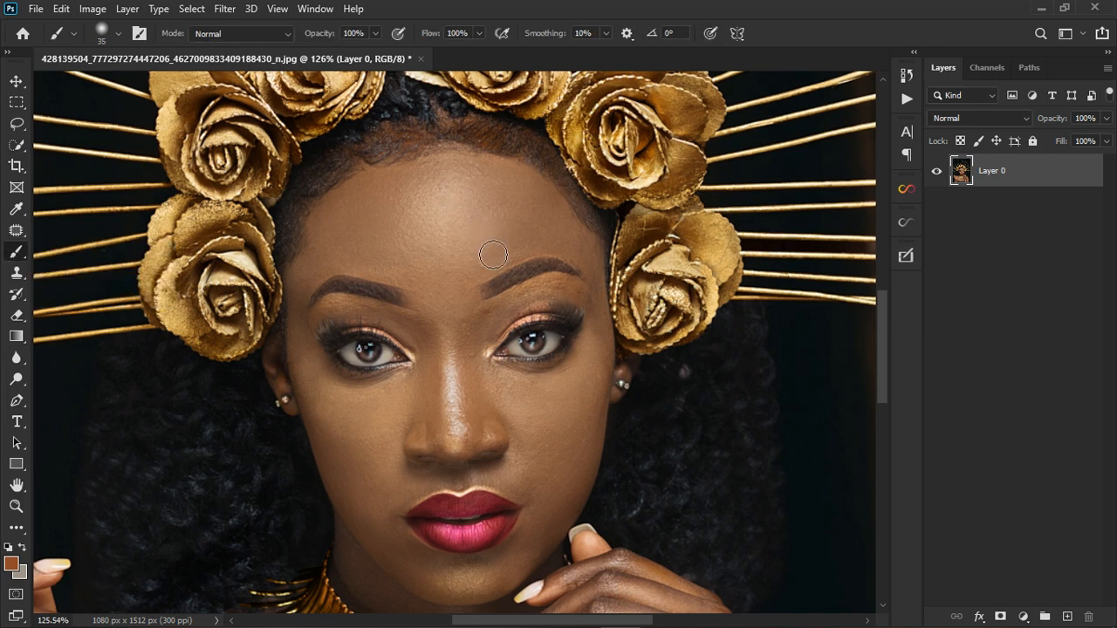
Add a Curves adjustment layer above the portrait, raise the RGB curve's midtones to brighten the image, and hide the layer
{"action": "left_click", "coordinate": [1023, 617]}
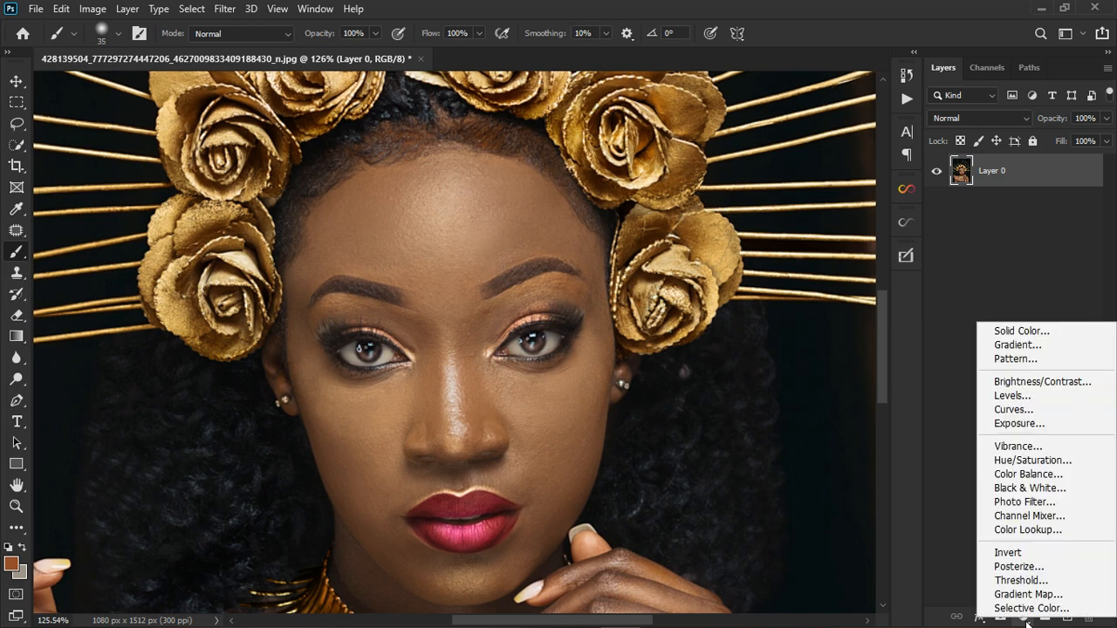
{"action": "left_click", "coordinate": [1027, 409]}
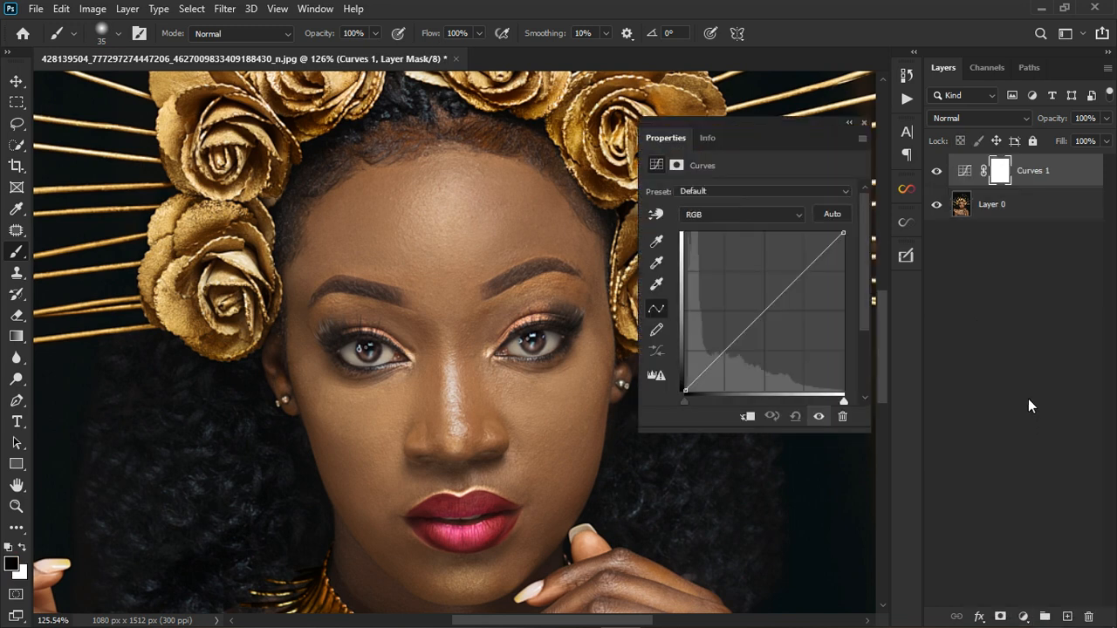
{"action": "left_click_drag", "start_coordinate": [767, 320], "coordinate": [757, 308]}
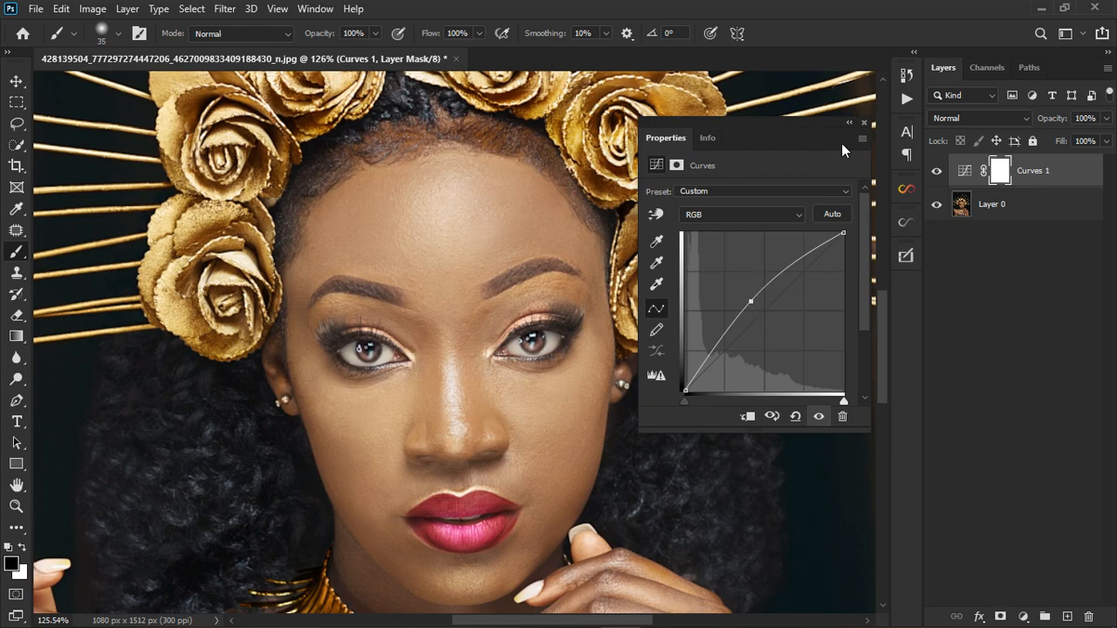
{"action": "left_click", "coordinate": [865, 124]}
{"action": "left_click", "coordinate": [937, 171]}
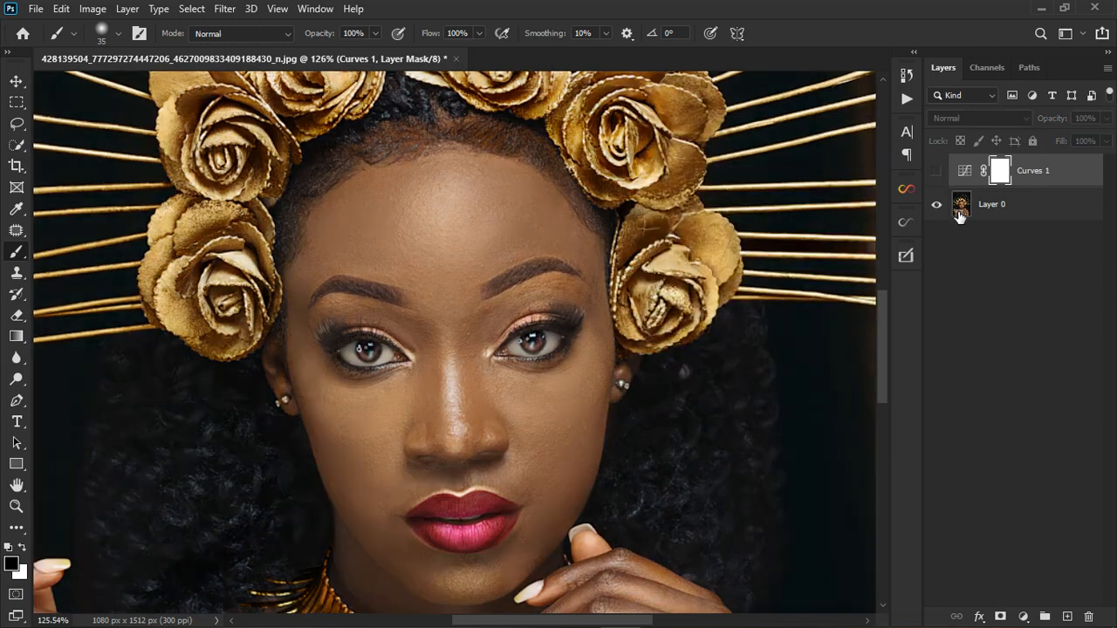
Add a second Curves adjustment layer, lower the RGB curve's midtones to darken the image, and hide the layer
{"action": "left_click", "coordinate": [1025, 618]}
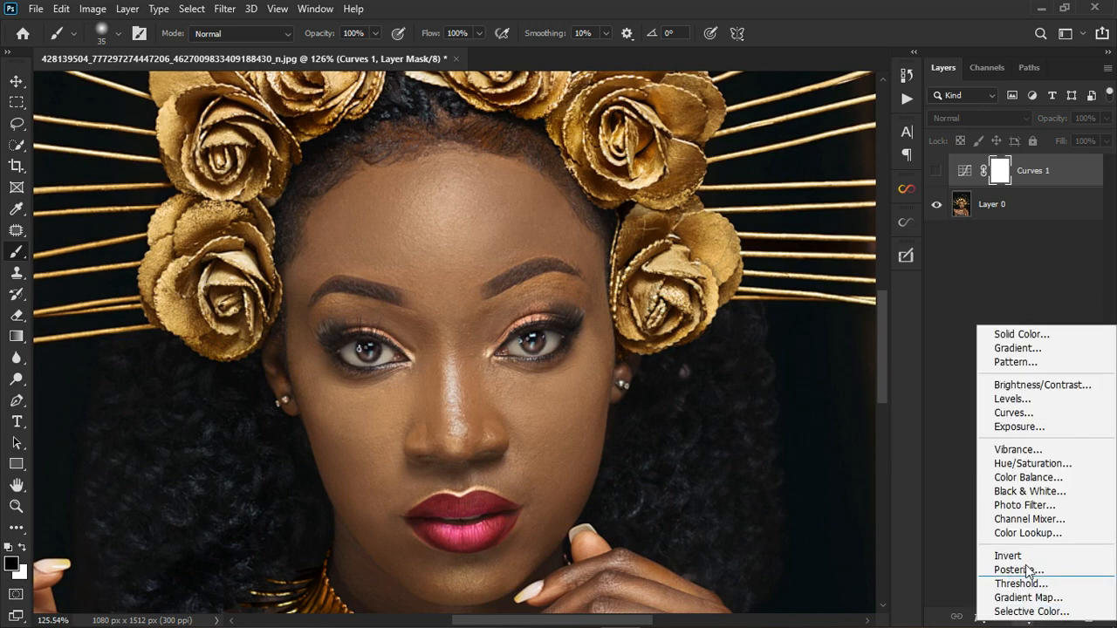
{"action": "left_click", "coordinate": [1019, 413]}
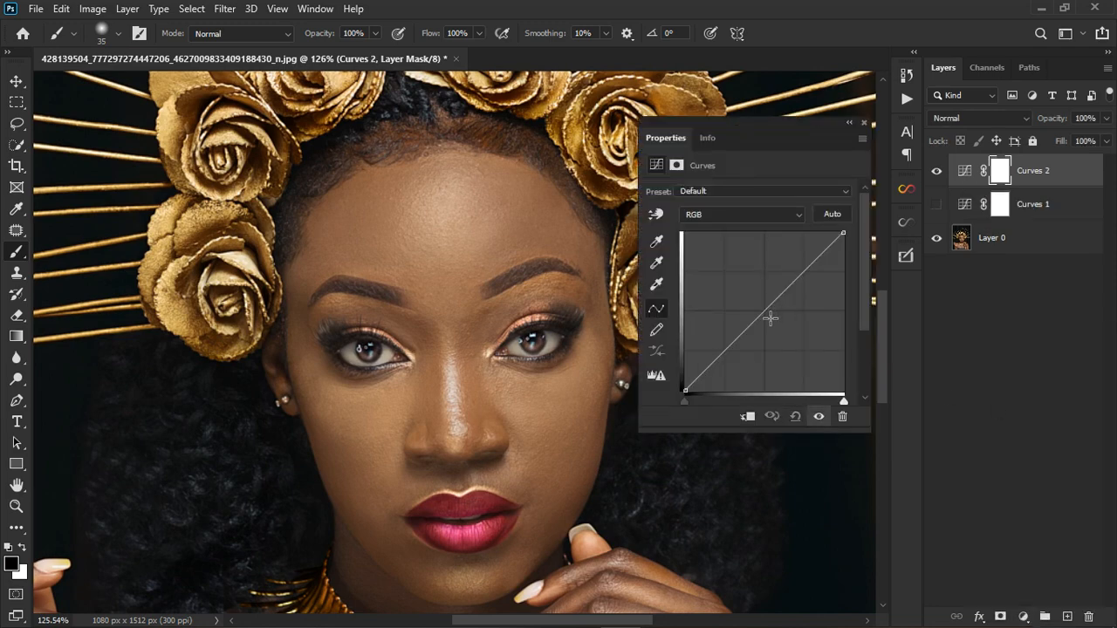
{"action": "left_click_drag", "start_coordinate": [772, 317], "coordinate": [784, 333]}
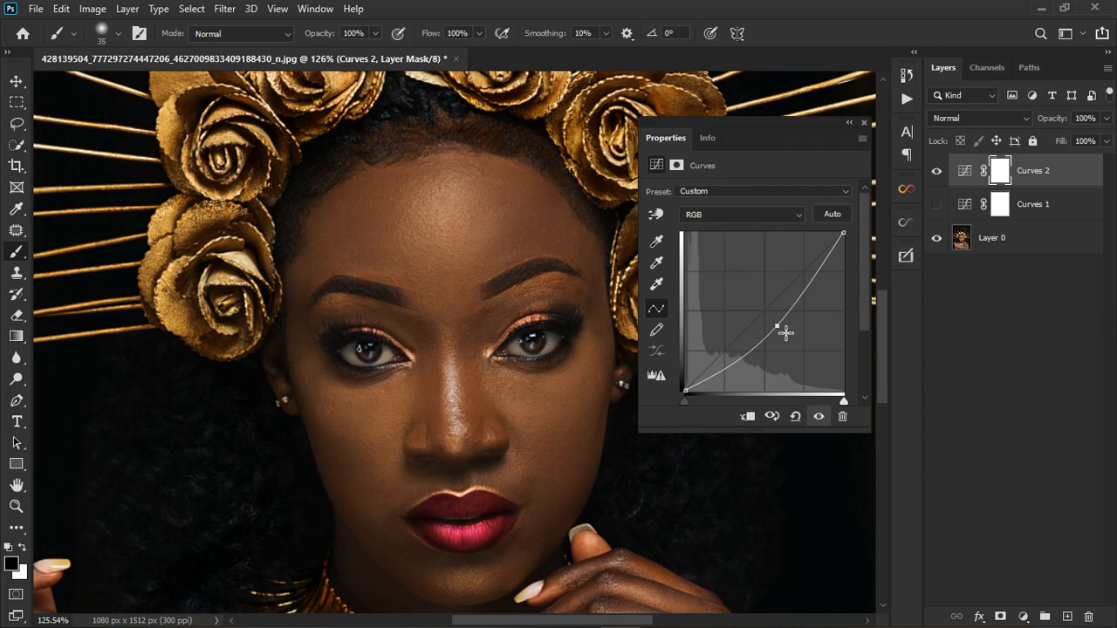
{"action": "left_click", "coordinate": [864, 123]}
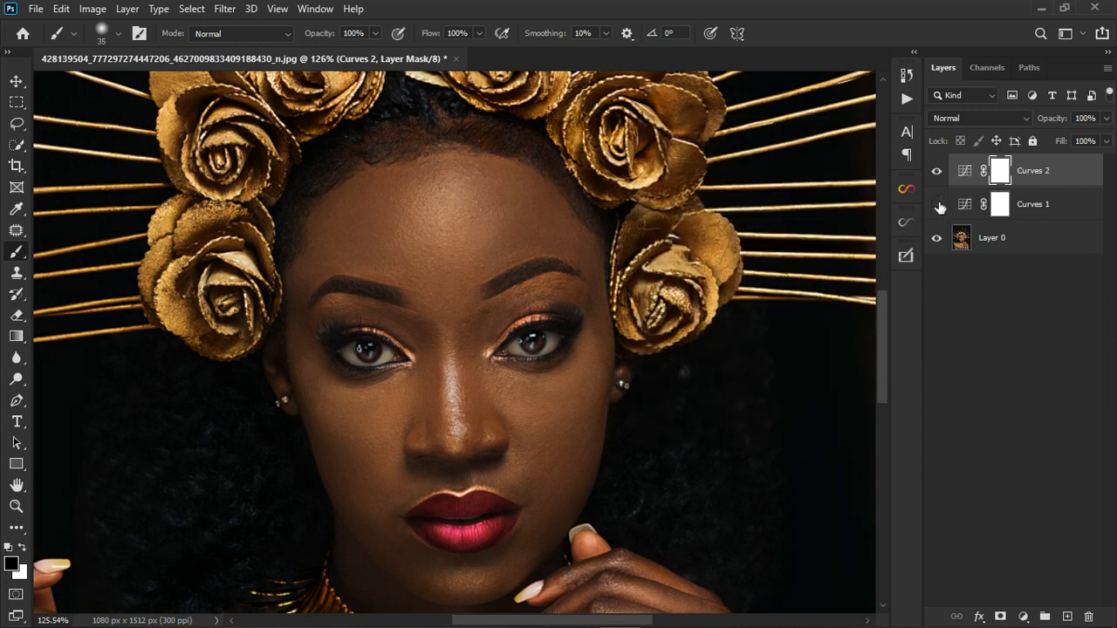
{"action": "left_click", "coordinate": [937, 171]}
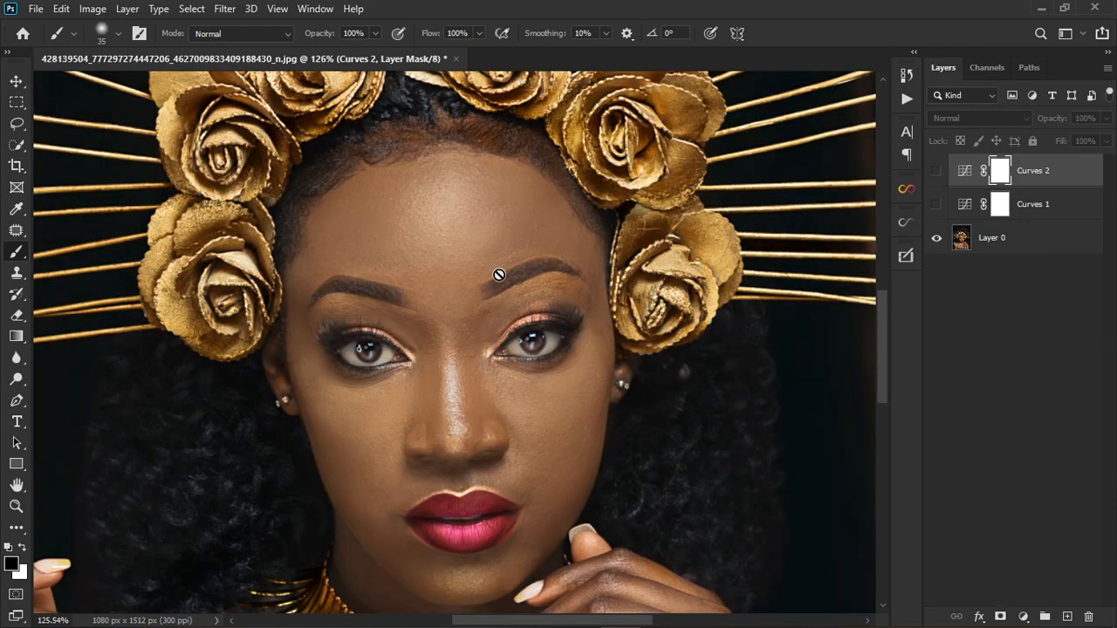
Show the brightening Curves layer and rename it dodge
{"action": "scroll", "coordinate": [502, 253], "scroll_direction": "down", "scroll_amount": 2}
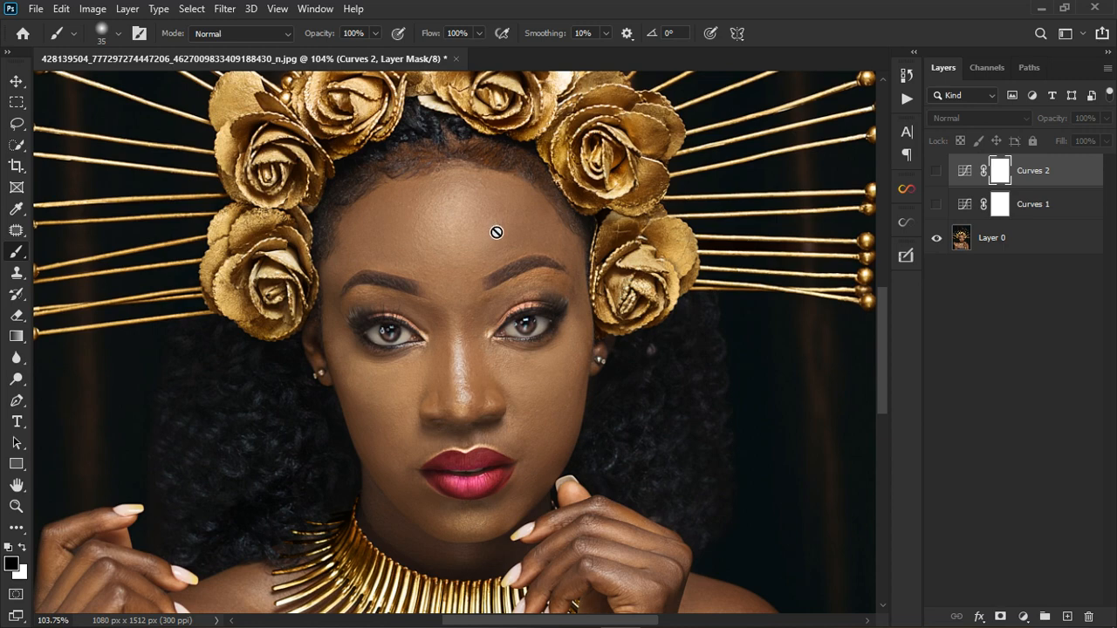
{"action": "scroll", "coordinate": [496, 232], "scroll_direction": "down", "scroll_amount": 1}
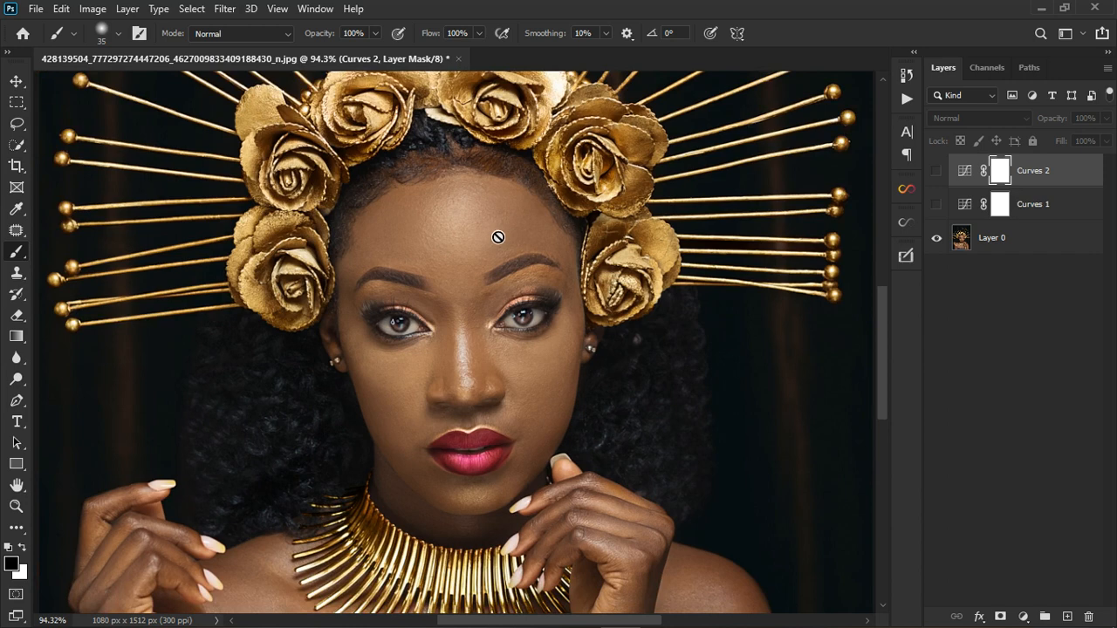
{"action": "scroll", "coordinate": [498, 237], "scroll_direction": "up", "scroll_amount": 3}
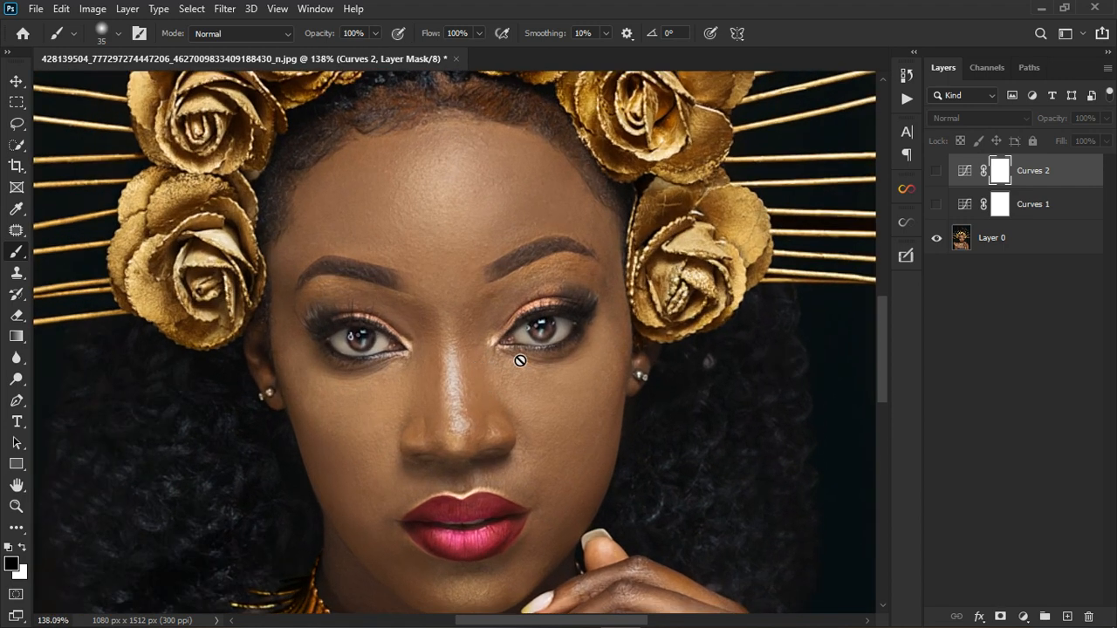
{"action": "left_click", "coordinate": [938, 171]}
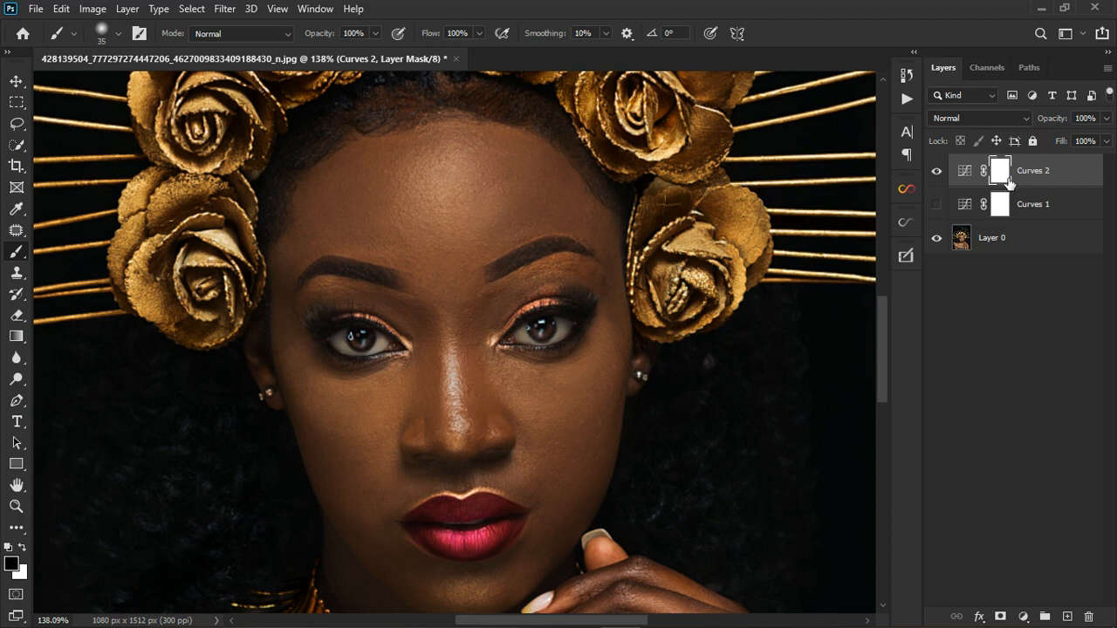
{"action": "left_click", "coordinate": [937, 172]}
{"action": "left_click", "coordinate": [937, 204]}
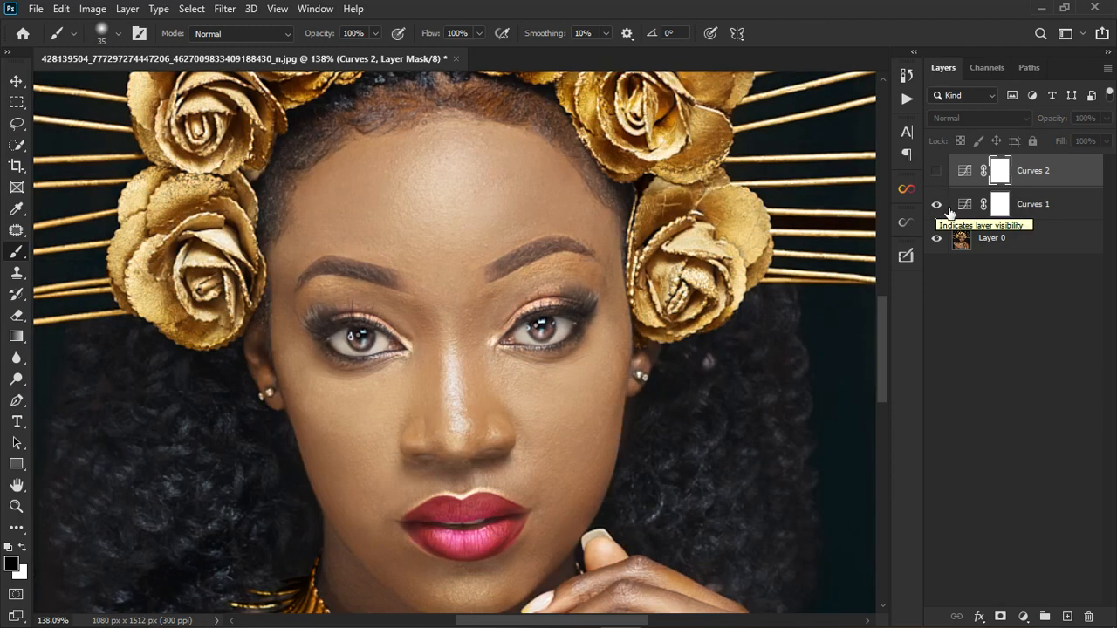
{"action": "double_click", "coordinate": [1038, 206]}
{"action": "type", "text": "dodge"}
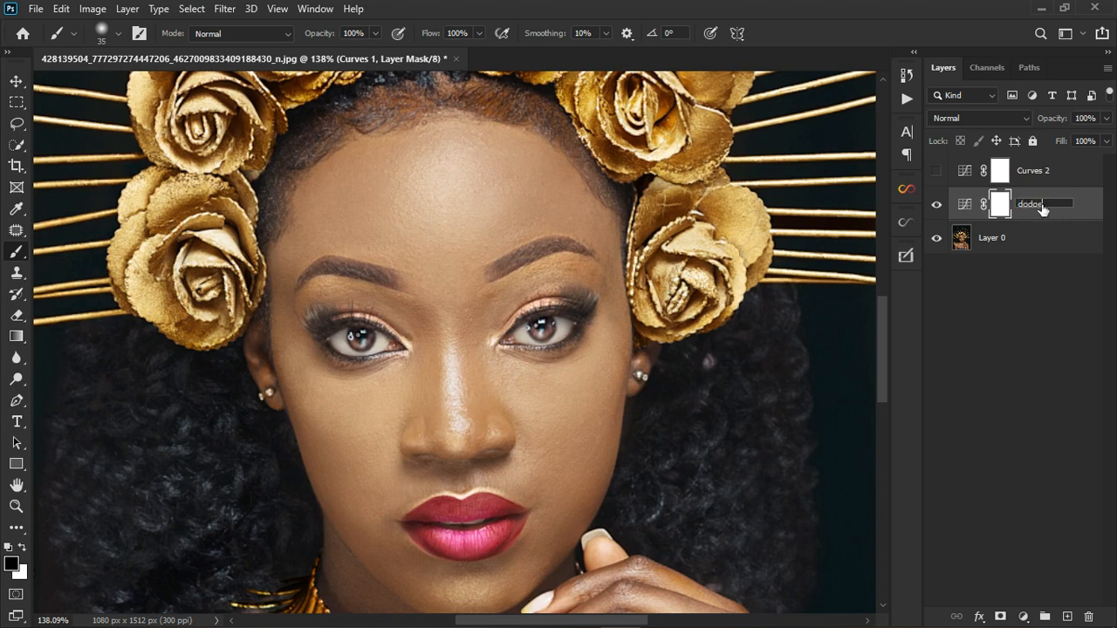
{"action": "key", "text": "Return"}
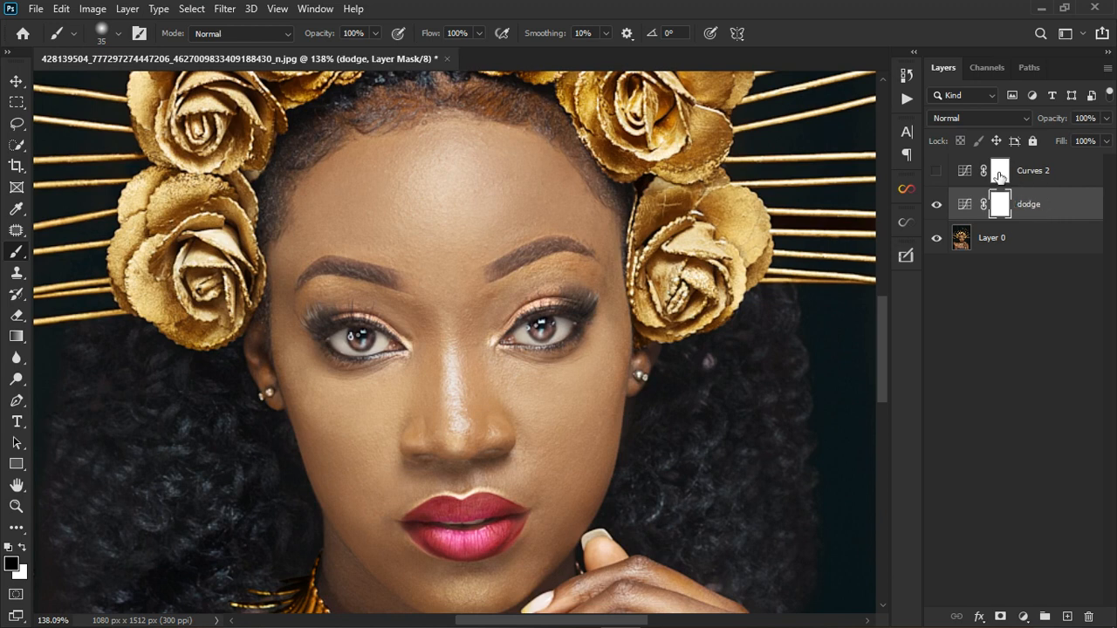
Rename the darkening Curves layer as burn and hide both Curves layers
{"action": "left_click", "coordinate": [938, 171]}
{"action": "double_click", "coordinate": [1044, 181]}
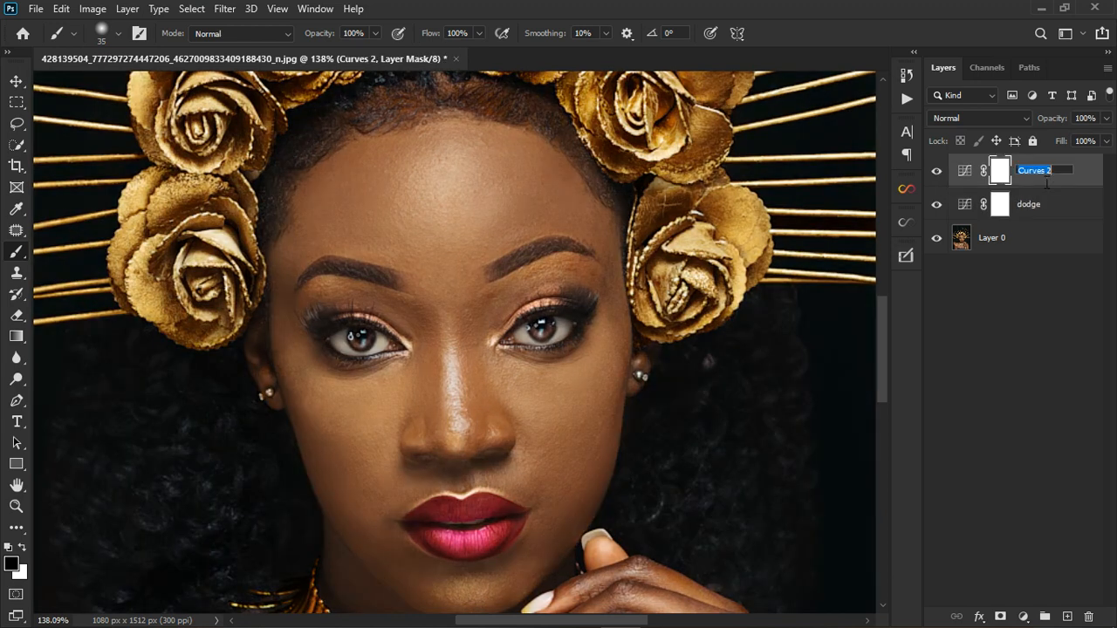
{"action": "type", "text": "burn"}
{"action": "key", "text": "Return"}
{"action": "left_click", "coordinate": [937, 171]}
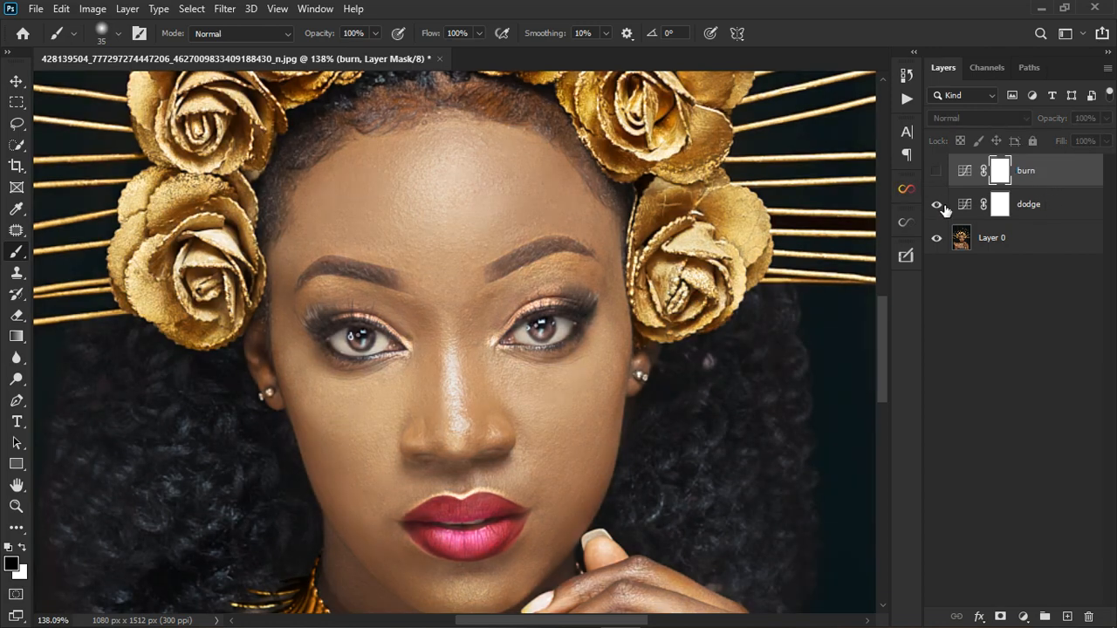
{"action": "left_click", "coordinate": [937, 204]}
{"action": "scroll", "coordinate": [541, 224], "scroll_direction": "down", "scroll_amount": 4}
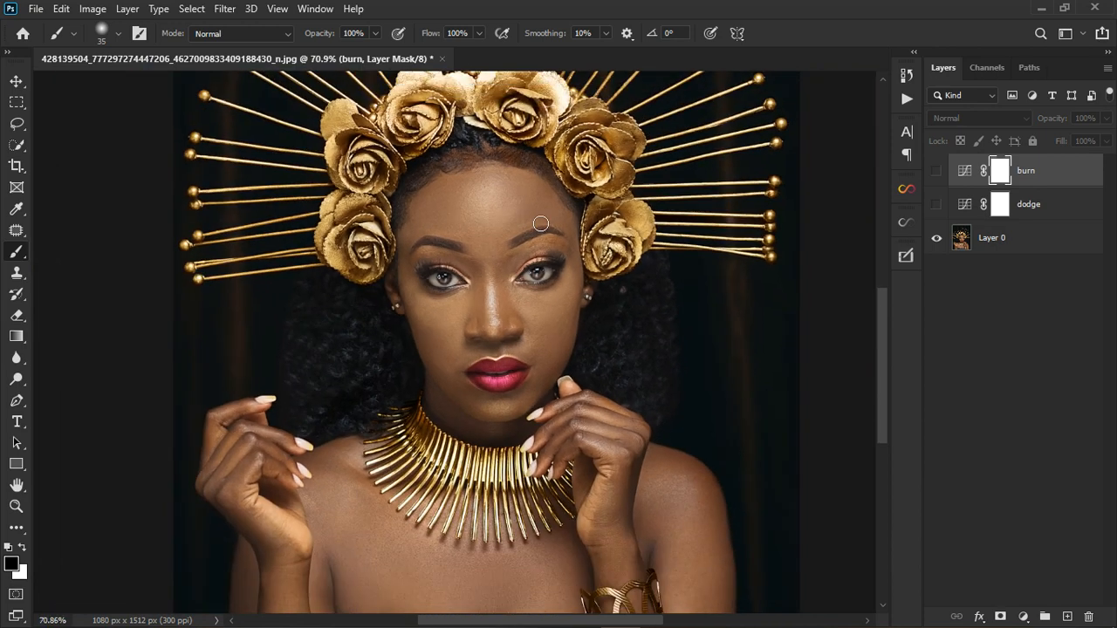
{"action": "scroll", "coordinate": [541, 224], "scroll_direction": "down", "scroll_amount": 3}
{"action": "scroll", "coordinate": [541, 224], "scroll_direction": "up", "scroll_amount": 5}
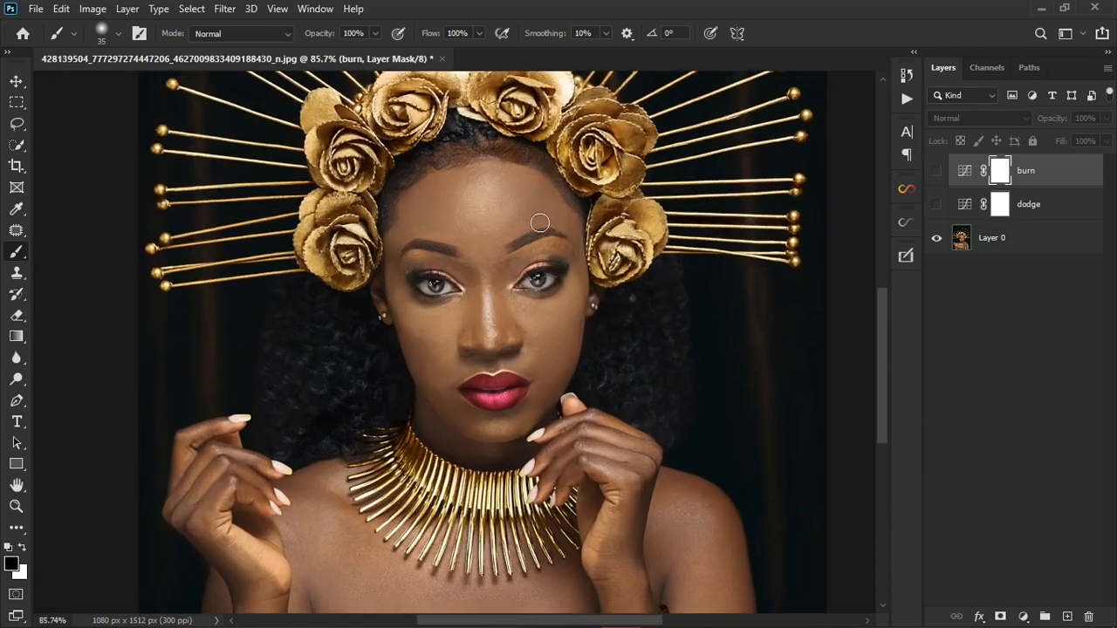
{"action": "scroll", "coordinate": [493, 206], "scroll_direction": "up", "scroll_amount": 2}
{"action": "scroll", "coordinate": [494, 232], "scroll_direction": "up", "scroll_amount": 3}
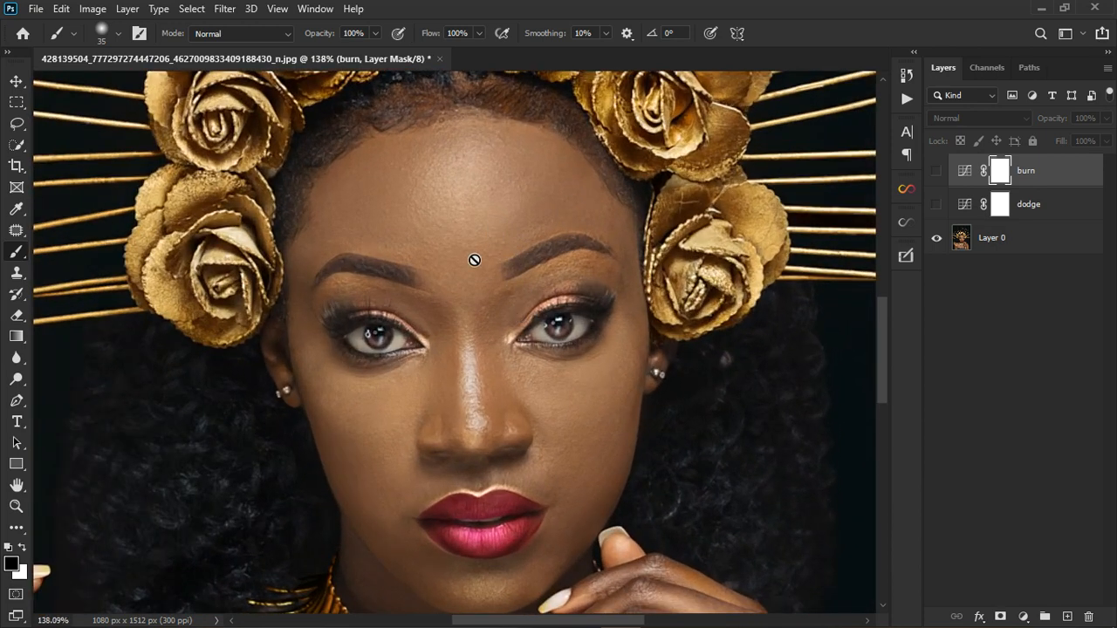
{"action": "scroll", "coordinate": [446, 219], "scroll_direction": "down", "scroll_amount": 1}
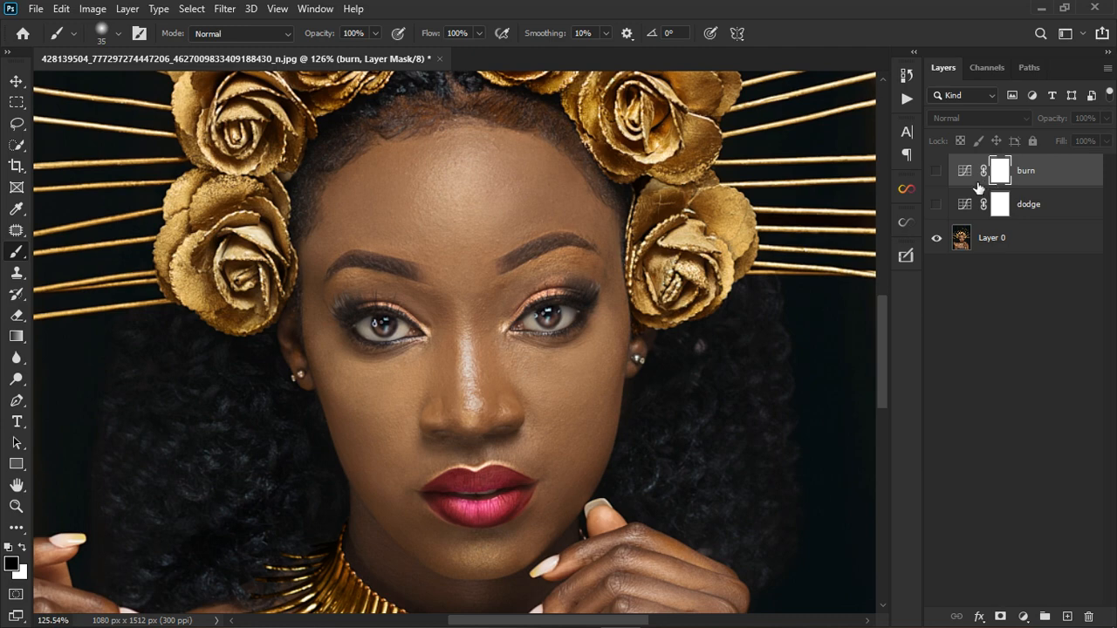
Make the dodge and burn layers visible and invert both of their layer masks to black
{"action": "left_click", "coordinate": [940, 203]}
{"action": "left_click", "coordinate": [939, 175]}
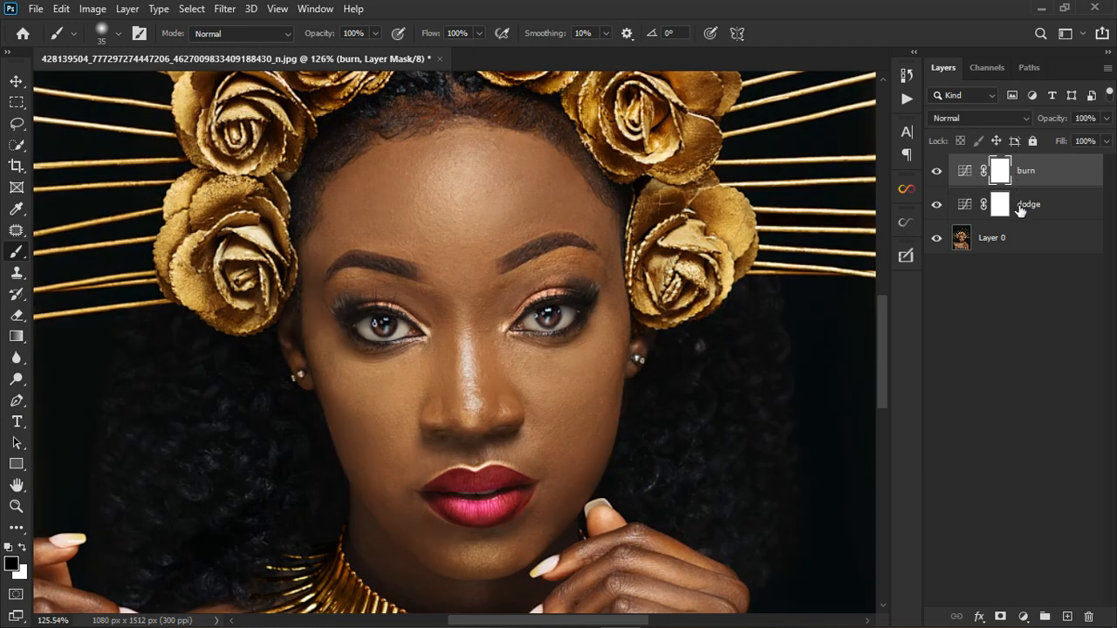
{"action": "key", "text": "ctrl+i"}
{"action": "left_click", "coordinate": [1012, 203]}
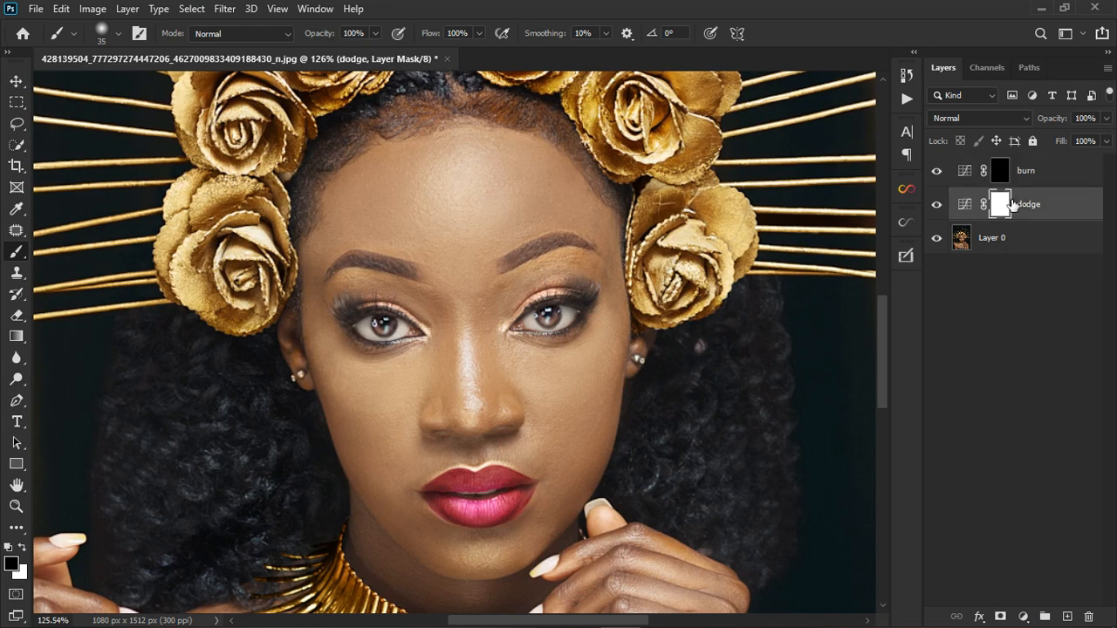
{"action": "key", "text": "ctrl+i"}
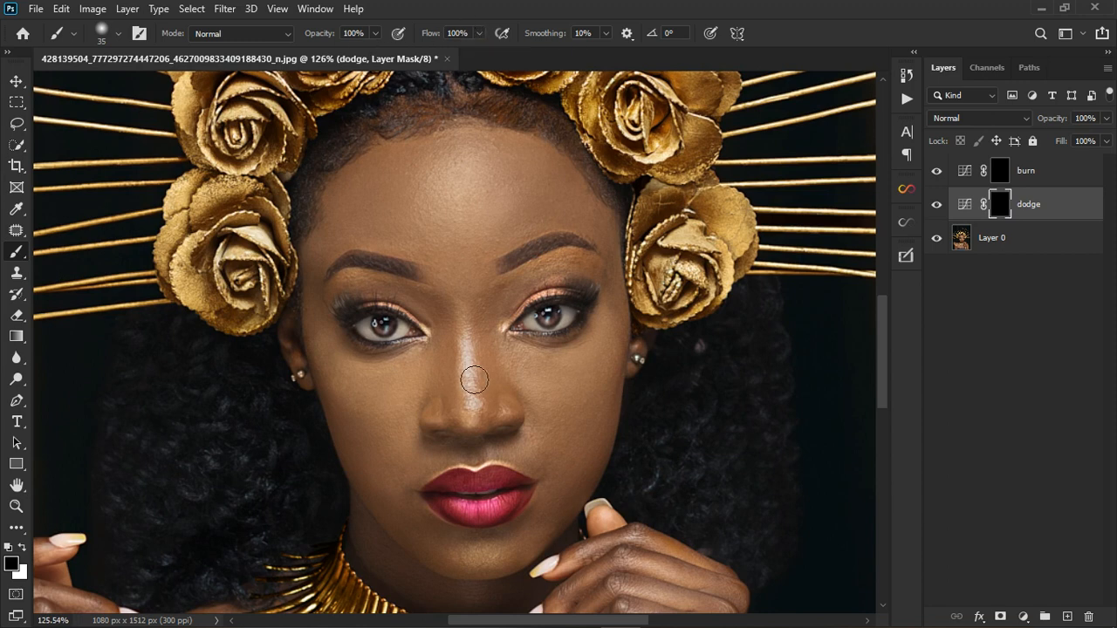
With a white brush of size 10, paint a highlight on the dodge mask along the nose bridge up between the eyebrows
{"action": "key", "text": "bracketleft"}
{"action": "key", "text": "bracketleft"}
{"action": "key", "text": "bracketleft"}
{"action": "key", "text": "bracketleft"}
{"action": "key", "text": "bracketleft"}
{"action": "left_click", "coordinate": [23, 548]}
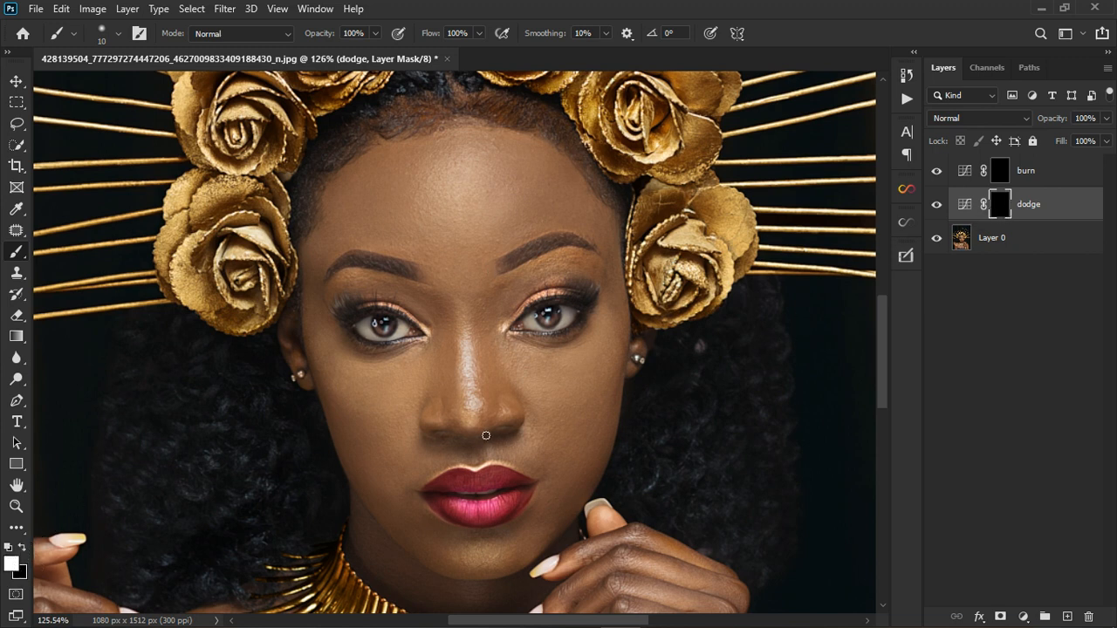
{"action": "left_click_drag", "start_coordinate": [476, 414], "coordinate": [467, 245]}
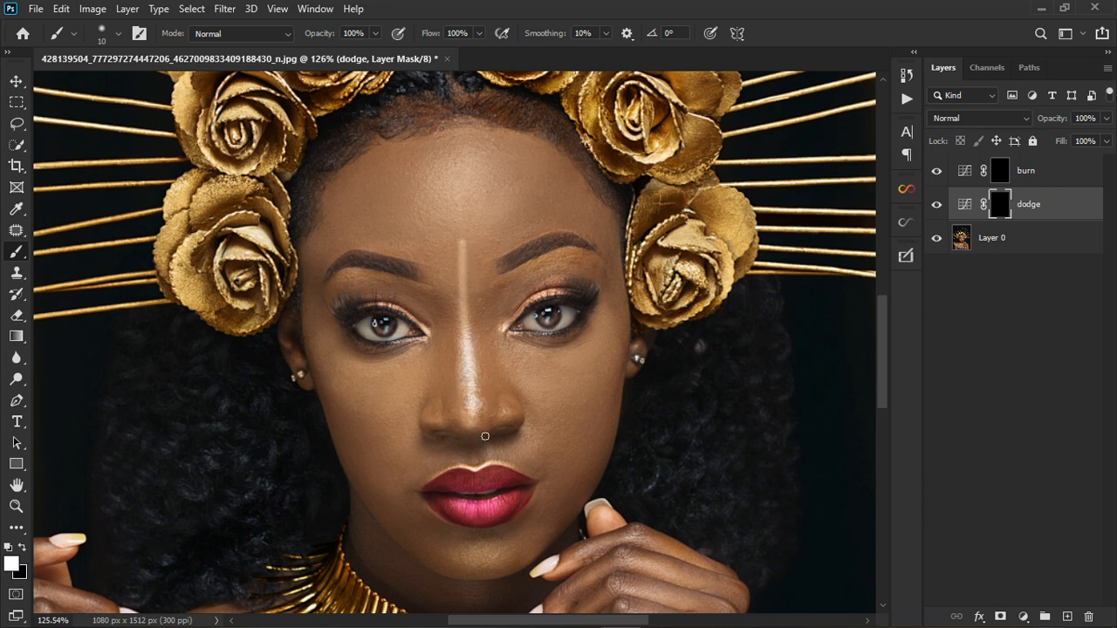
{"action": "left_click_drag", "start_coordinate": [471, 408], "coordinate": [463, 255]}
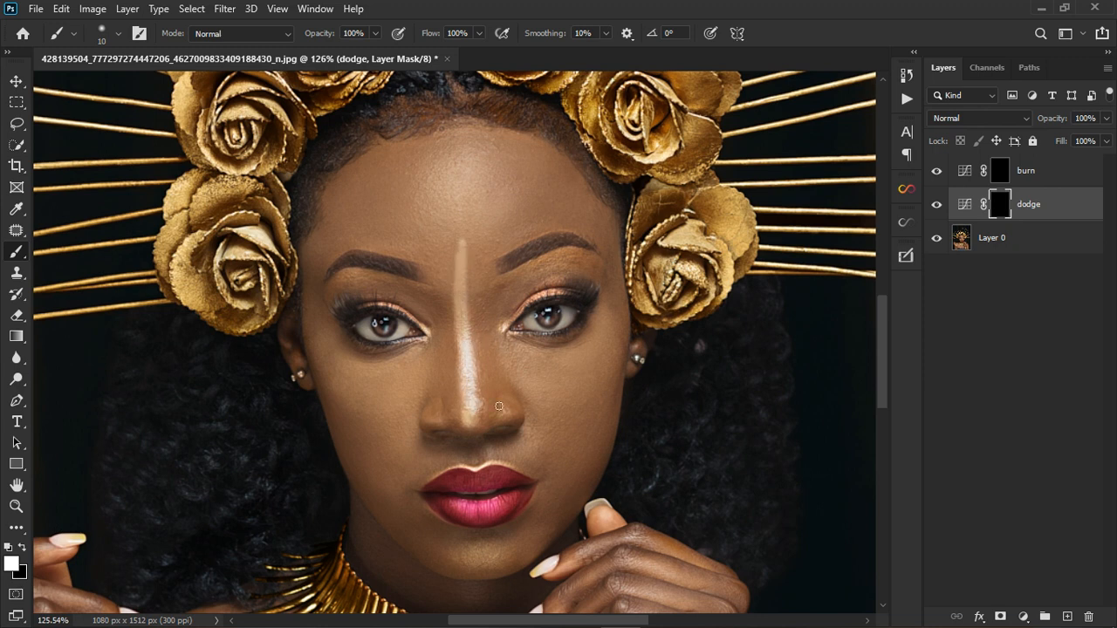
Paint highlights on the dodge mask over the inner eye corners and eyelids, along the upper lip's edge and across both cheeks
{"action": "mouse_move", "coordinate": [515, 327]}
{"action": "left_mouse_down"}
{"action": "mouse_move", "coordinate": [544, 298]}
{"action": "mouse_move", "coordinate": [567, 297]}
{"action": "left_mouse_up"}
{"action": "left_click_drag", "start_coordinate": [397, 309], "coordinate": [437, 343]}
{"action": "left_click_drag", "start_coordinate": [441, 481], "coordinate": [511, 467]}
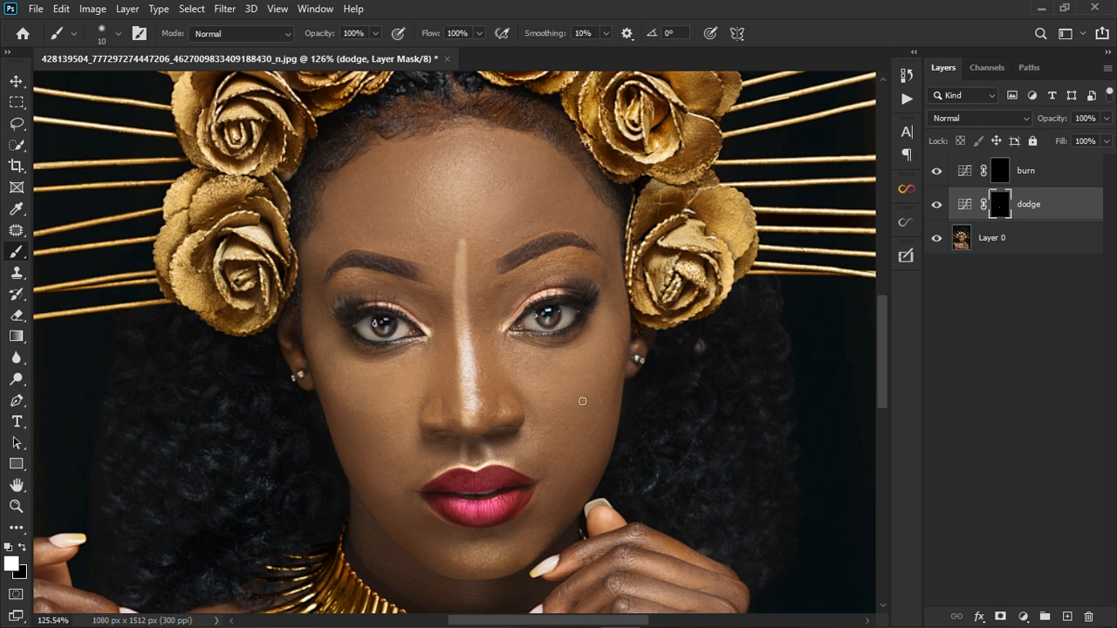
{"action": "mouse_move", "coordinate": [551, 398]}
{"action": "left_mouse_down"}
{"action": "mouse_move", "coordinate": [609, 369]}
{"action": "mouse_move", "coordinate": [541, 401]}
{"action": "left_mouse_up"}
{"action": "left_click_drag", "start_coordinate": [359, 399], "coordinate": [403, 410]}
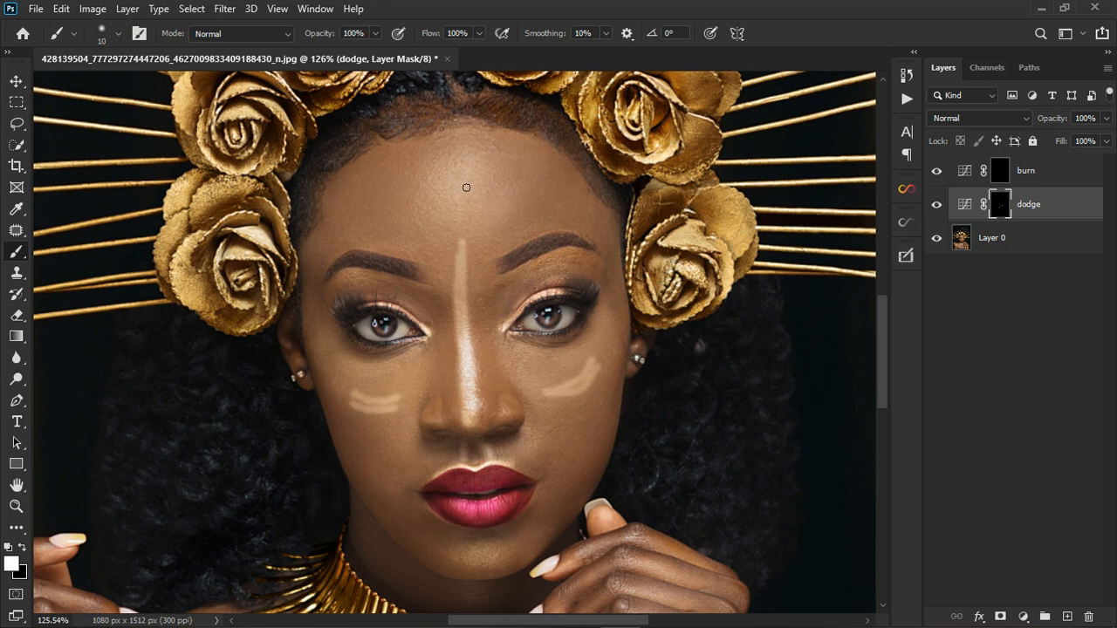
Paint highlights on the dodge mask at the forehead's centre, the chin, both upper cheeks, beside the nostrils and along the brow bone
{"action": "left_click_drag", "start_coordinate": [469, 180], "coordinate": [456, 189]}
{"action": "left_click_drag", "start_coordinate": [487, 566], "coordinate": [495, 550]}
{"action": "mouse_move", "coordinate": [609, 377]}
{"action": "left_mouse_down"}
{"action": "mouse_move", "coordinate": [587, 404]}
{"action": "mouse_move", "coordinate": [536, 389]}
{"action": "left_mouse_up"}
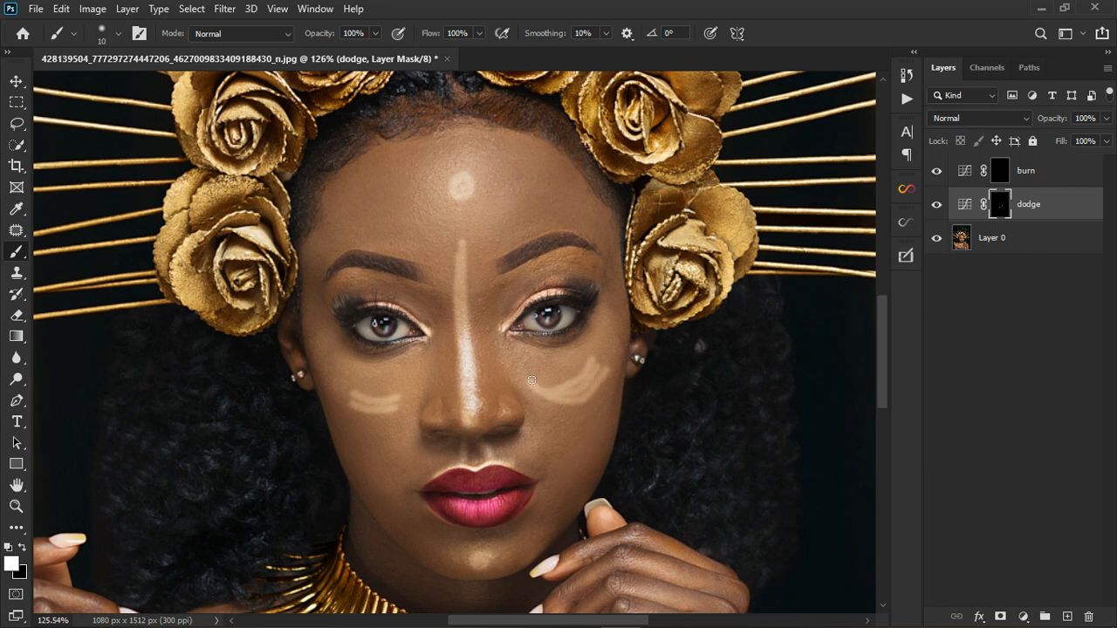
{"action": "mouse_move", "coordinate": [410, 394]}
{"action": "left_mouse_down"}
{"action": "mouse_move", "coordinate": [385, 413]}
{"action": "mouse_move", "coordinate": [346, 400]}
{"action": "left_mouse_up"}
{"action": "left_click", "coordinate": [403, 433]}
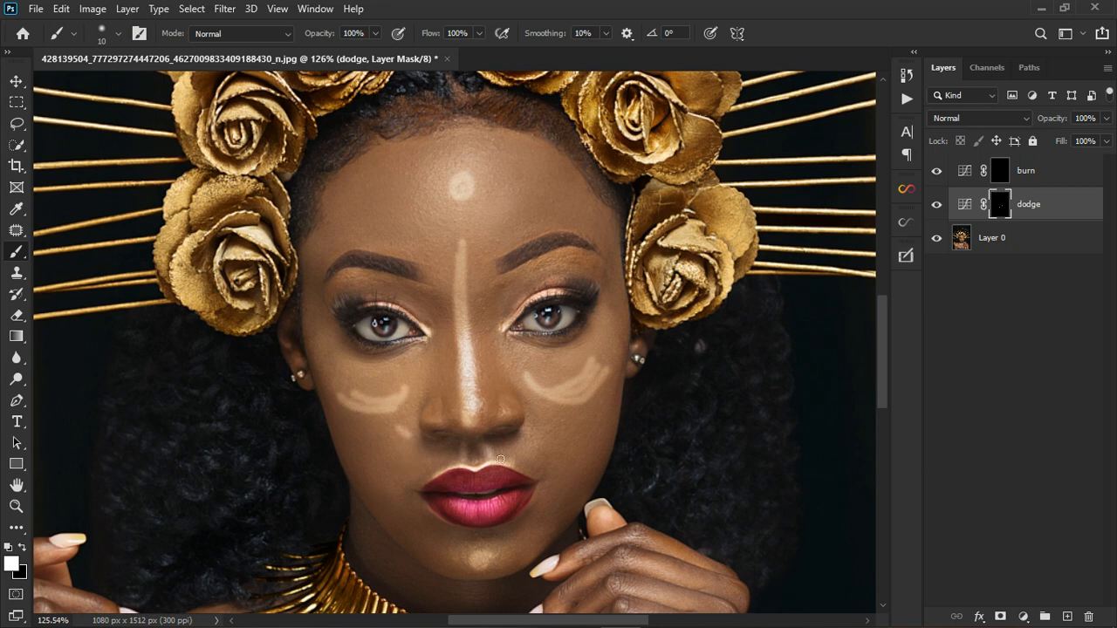
{"action": "left_click", "coordinate": [549, 430]}
{"action": "left_click_drag", "start_coordinate": [539, 274], "coordinate": [579, 259]}
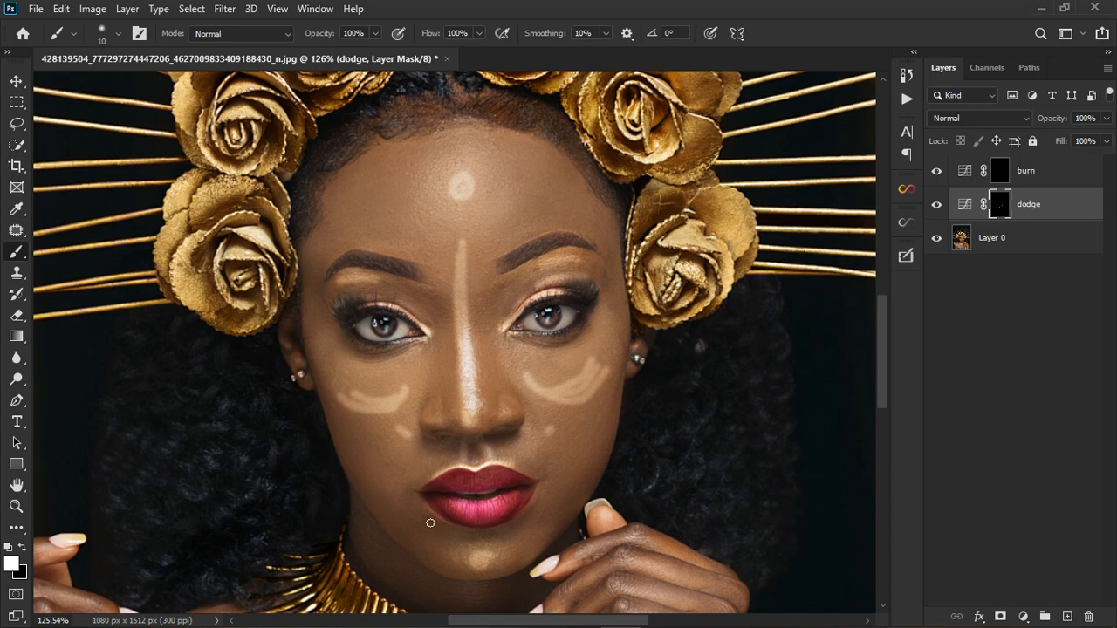
Paint highlight strokes on the dodge mask over both shoulders, the collarbone area and both sides of the chest above the dress
{"action": "scroll", "coordinate": [616, 478], "scroll_direction": "down", "scroll_amount": 7}
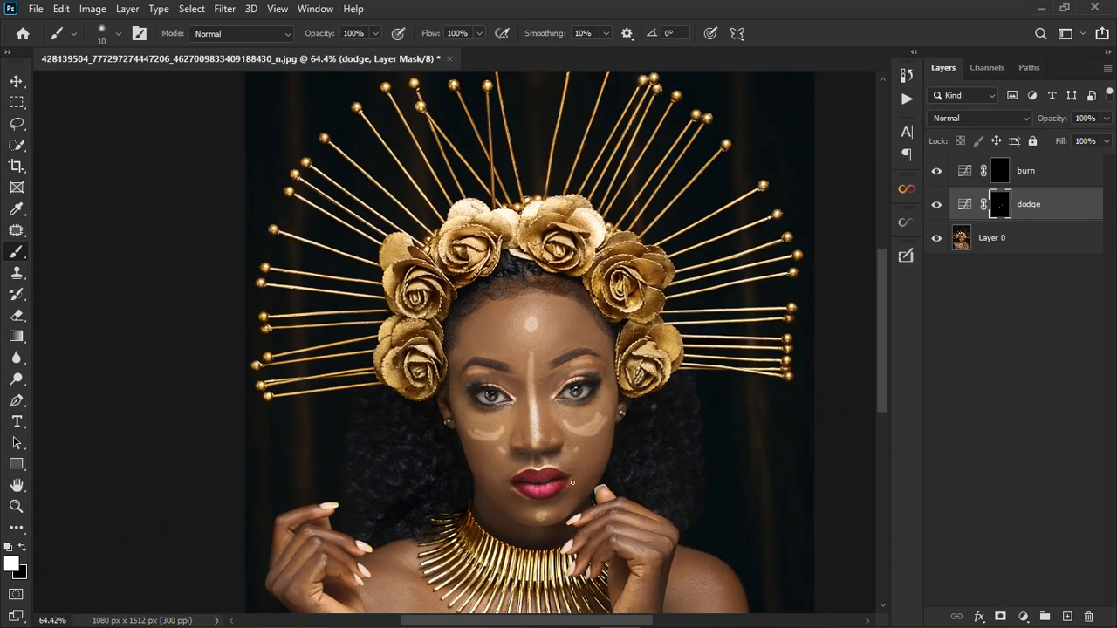
{"action": "scroll", "coordinate": [573, 482], "scroll_direction": "down", "scroll_amount": 4}
{"action": "scroll", "coordinate": [345, 555], "scroll_direction": "up", "scroll_amount": 4}
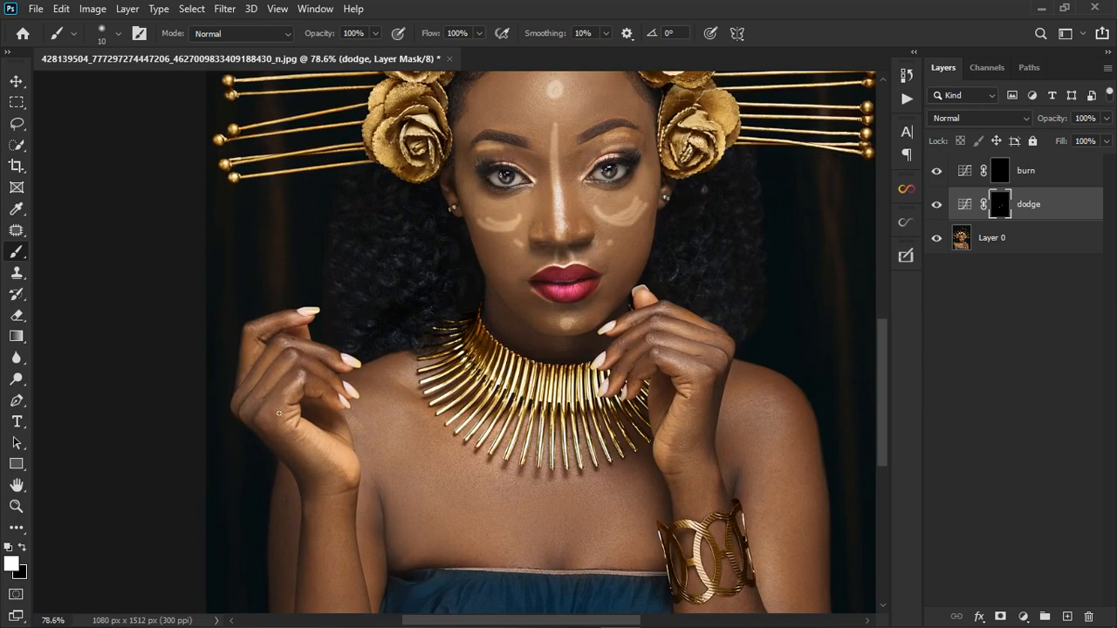
{"action": "mouse_move", "coordinate": [669, 359]}
{"action": "left_mouse_down"}
{"action": "mouse_move", "coordinate": [742, 401]}
{"action": "mouse_move", "coordinate": [776, 399]}
{"action": "mouse_move", "coordinate": [791, 432]}
{"action": "mouse_move", "coordinate": [768, 403]}
{"action": "left_mouse_up"}
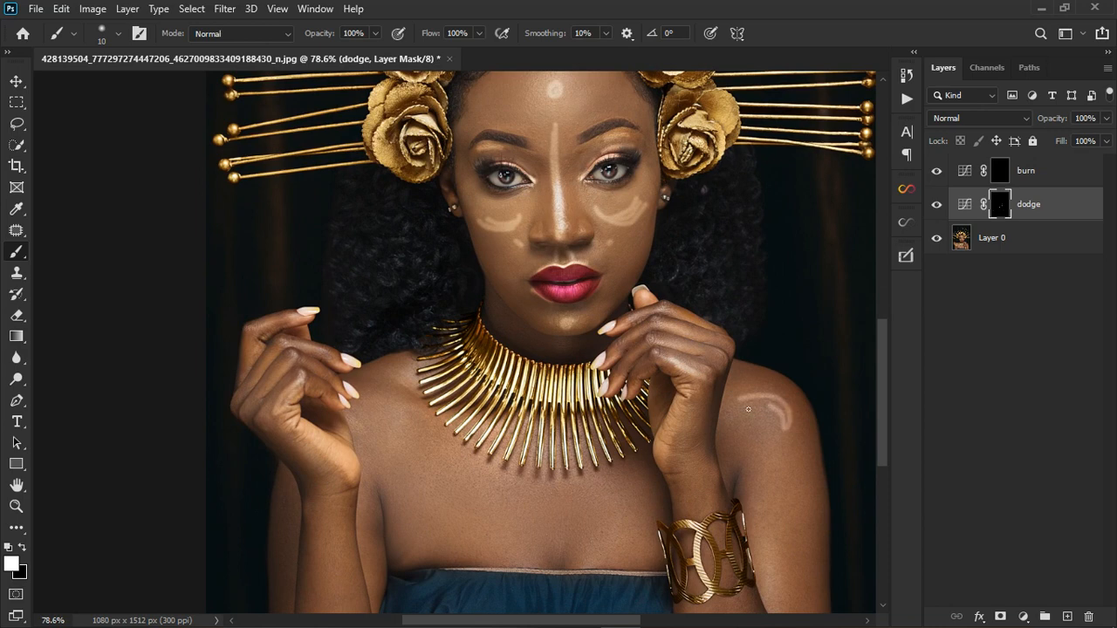
{"action": "mouse_move", "coordinate": [387, 395]}
{"action": "left_mouse_down"}
{"action": "mouse_move", "coordinate": [385, 421]}
{"action": "mouse_move", "coordinate": [403, 405]}
{"action": "mouse_move", "coordinate": [469, 425]}
{"action": "left_mouse_up"}
{"action": "left_click_drag", "start_coordinate": [408, 374], "coordinate": [422, 376]}
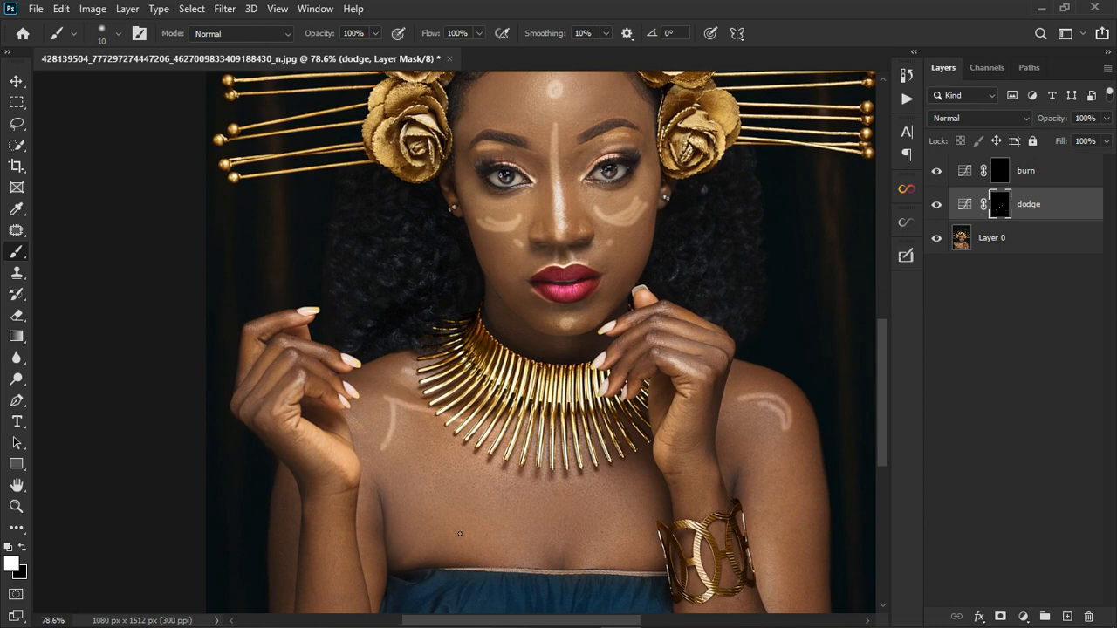
{"action": "left_click_drag", "start_coordinate": [421, 514], "coordinate": [513, 546]}
{"action": "left_click_drag", "start_coordinate": [656, 478], "coordinate": [636, 510]}
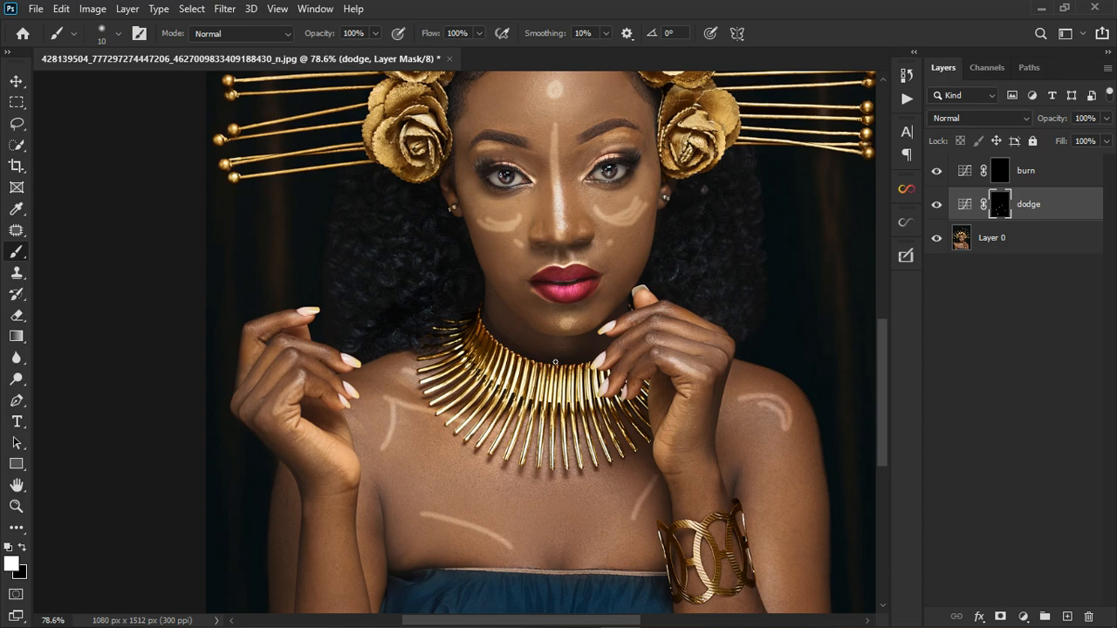
Paint white shadow strokes on the burn mask along both sides of the nose bridge and beside the groove under the nose
{"action": "scroll", "coordinate": [555, 362], "scroll_direction": "down", "scroll_amount": 3}
{"action": "scroll", "coordinate": [564, 188], "scroll_direction": "up", "scroll_amount": 3}
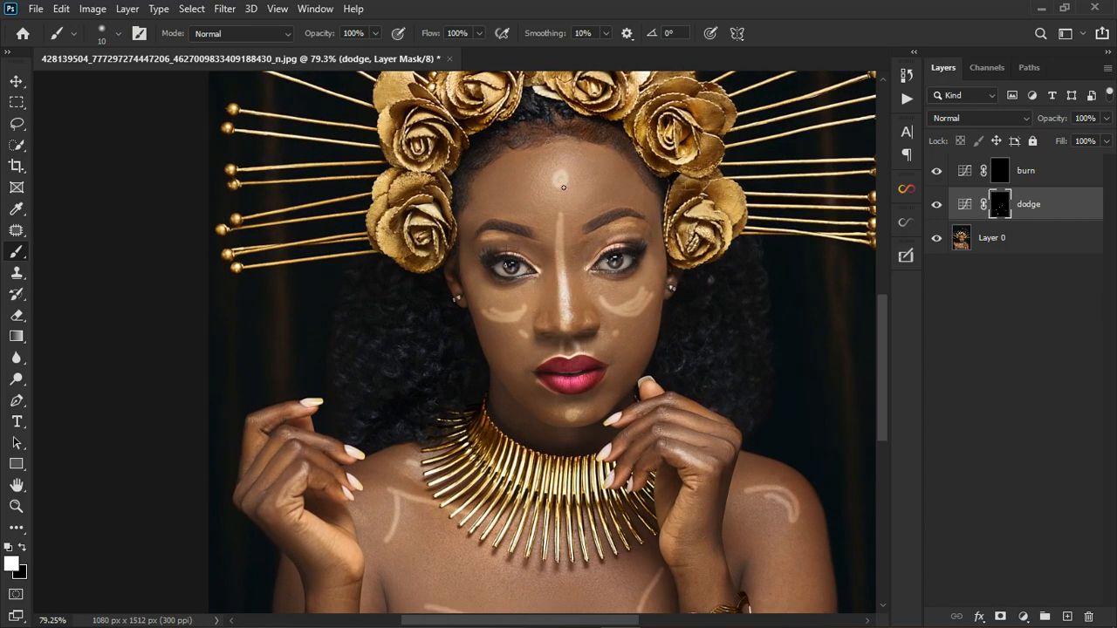
{"action": "left_click", "coordinate": [1004, 172]}
{"action": "scroll", "coordinate": [572, 281], "scroll_direction": "up", "scroll_amount": 4}
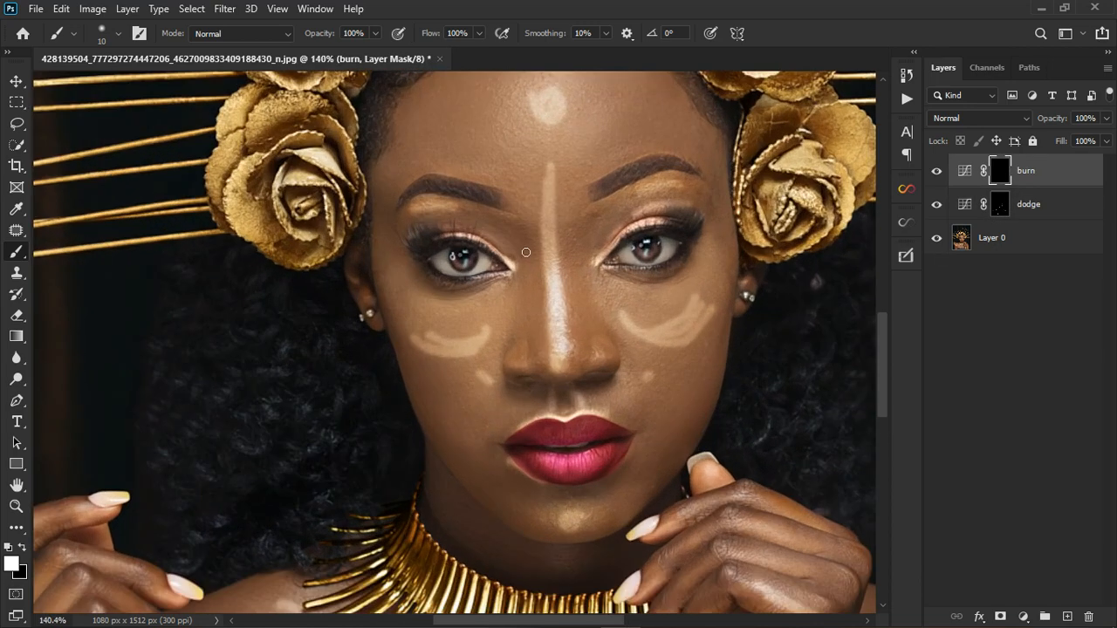
{"action": "left_click_drag", "start_coordinate": [526, 245], "coordinate": [532, 318]}
{"action": "left_click_drag", "start_coordinate": [578, 244], "coordinate": [599, 330]}
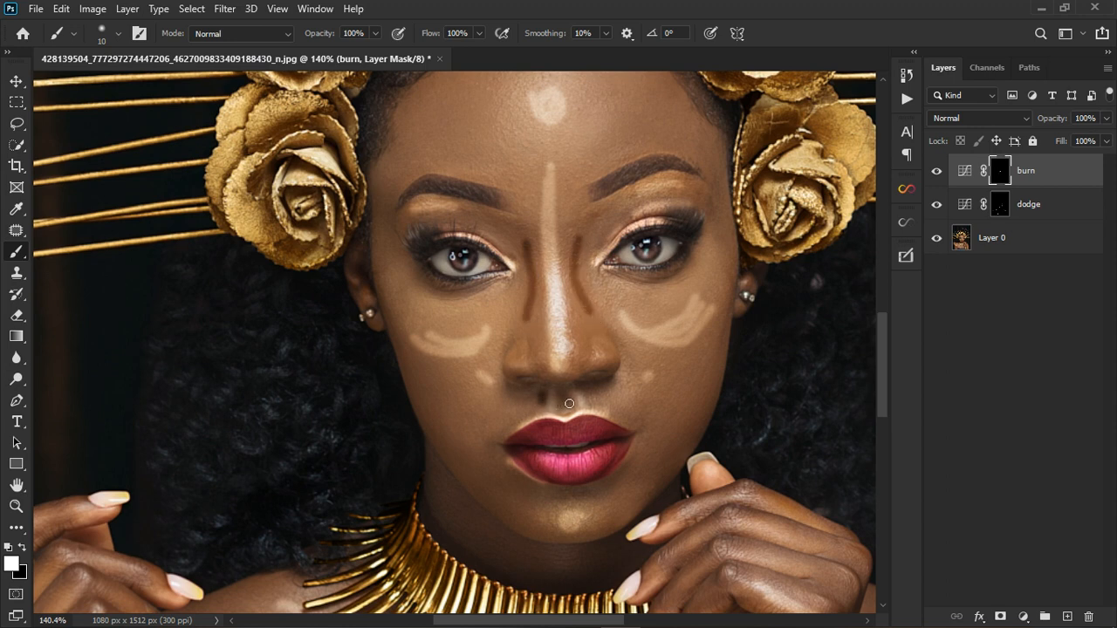
{"action": "mouse_move", "coordinate": [569, 403]}
{"action": "left_mouse_down"}
{"action": "mouse_move", "coordinate": [575, 414]}
{"action": "mouse_move", "coordinate": [602, 410]}
{"action": "left_mouse_up"}
Paint shadow strokes on the burn mask beneath both eyes and diagonally along the hollows of both cheeks
{"action": "mouse_move", "coordinate": [698, 258]}
{"action": "left_mouse_down"}
{"action": "mouse_move", "coordinate": [678, 289]}
{"action": "mouse_move", "coordinate": [653, 293]}
{"action": "left_mouse_up"}
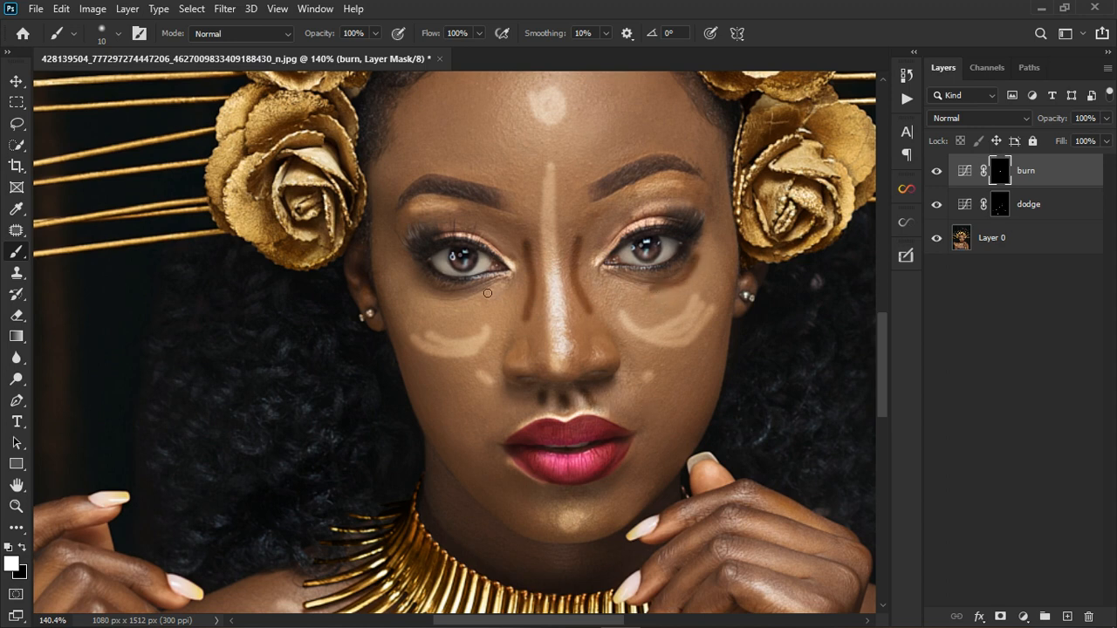
{"action": "left_click_drag", "start_coordinate": [417, 296], "coordinate": [504, 303]}
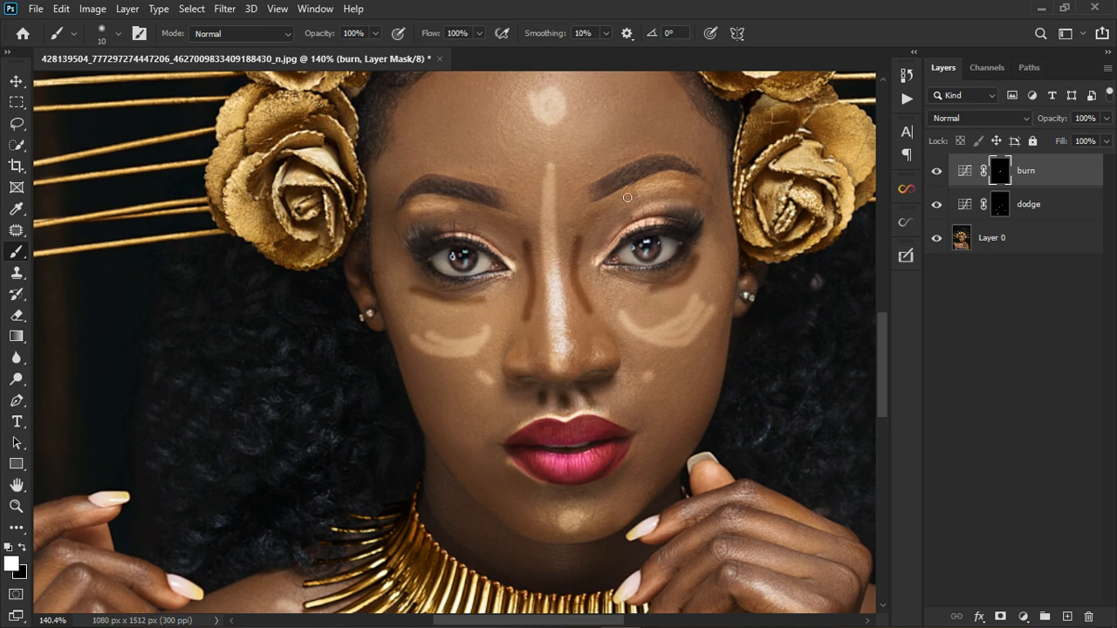
{"action": "left_click_drag", "start_coordinate": [424, 386], "coordinate": [473, 457]}
{"action": "left_click_drag", "start_coordinate": [721, 373], "coordinate": [660, 487]}
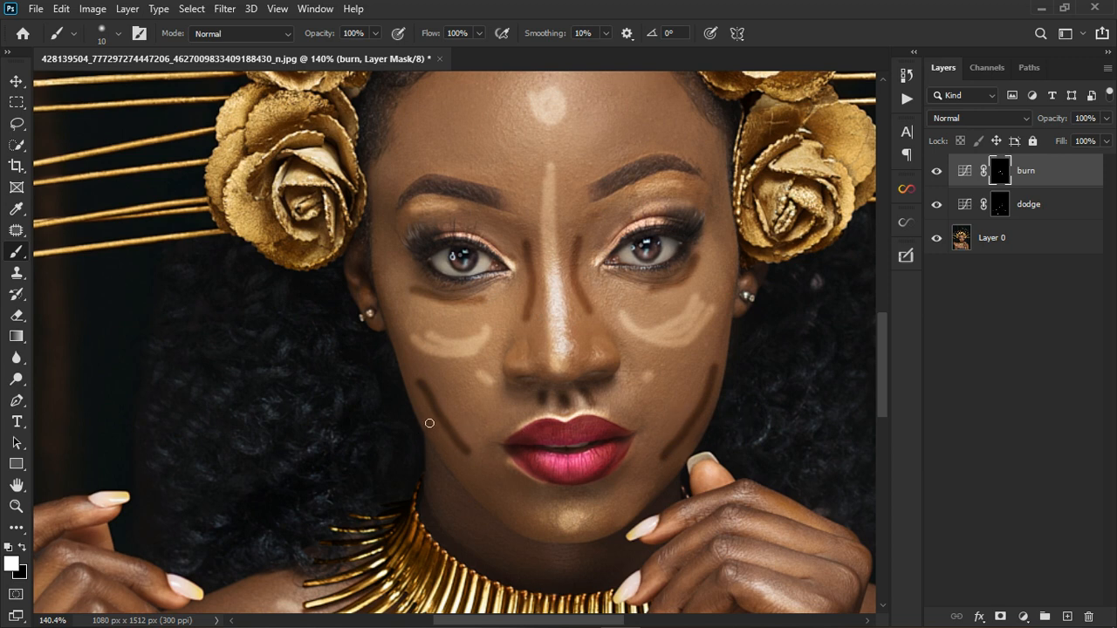
{"action": "left_click_drag", "start_coordinate": [430, 424], "coordinate": [447, 438]}
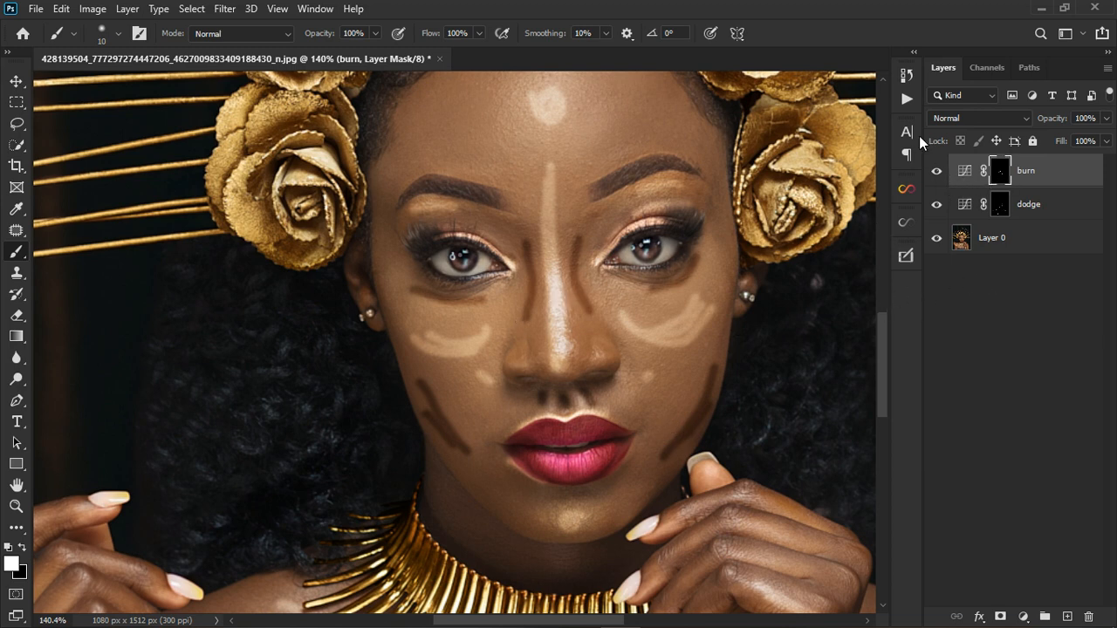
Soften the burn layer mask with a Gaussian Blur of 7.6 pixels radius
{"action": "left_click", "coordinate": [227, 10]}
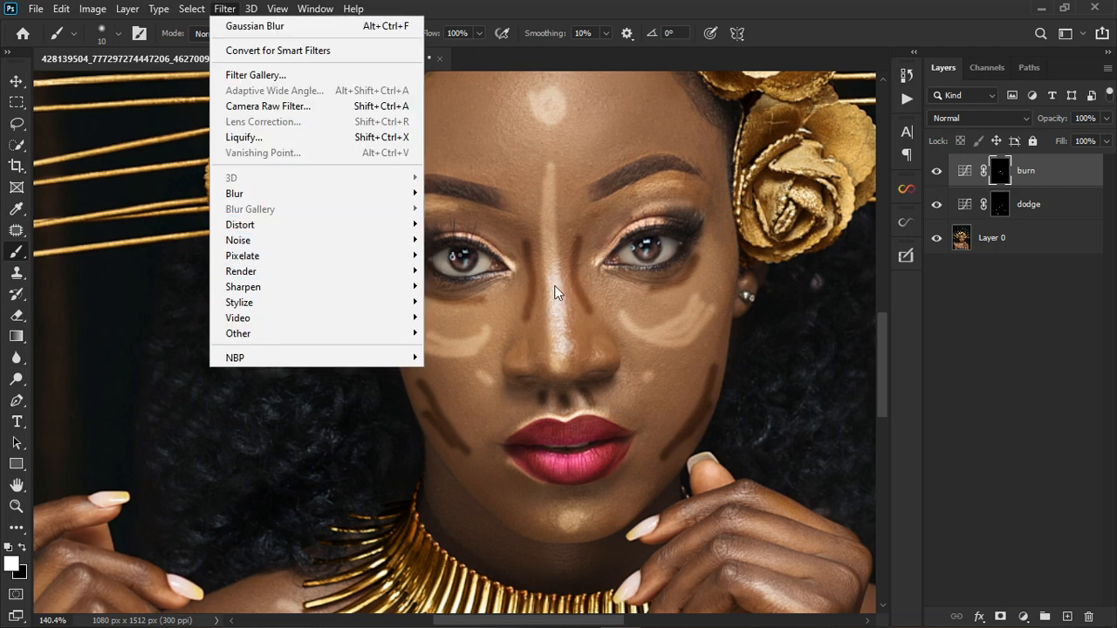
{"action": "scroll", "coordinate": [554, 285], "scroll_direction": "down", "scroll_amount": 3}
{"action": "scroll", "coordinate": [524, 291], "scroll_direction": "down", "scroll_amount": 5}
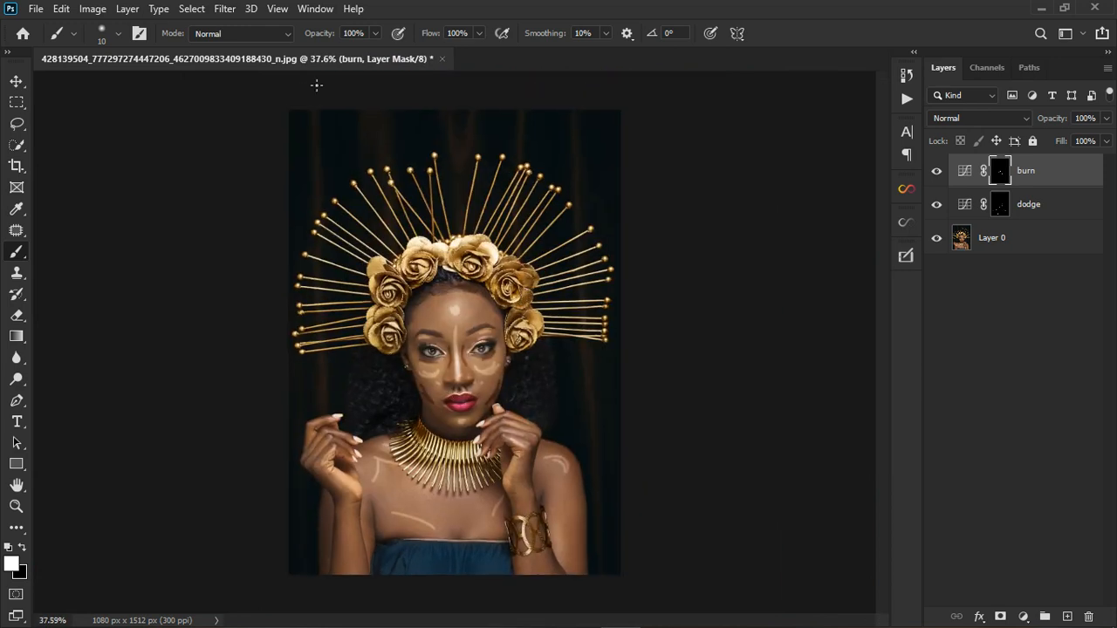
{"action": "left_click", "coordinate": [226, 10]}
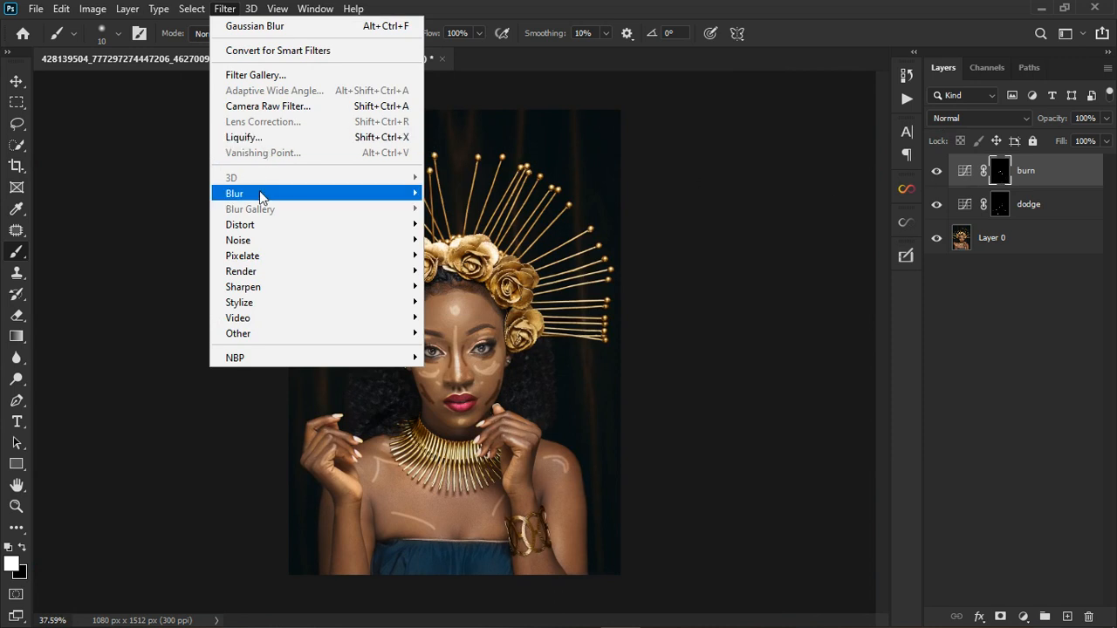
{"action": "mouse_move", "coordinate": [260, 193]}
{"action": "left_click", "coordinate": [481, 257]}
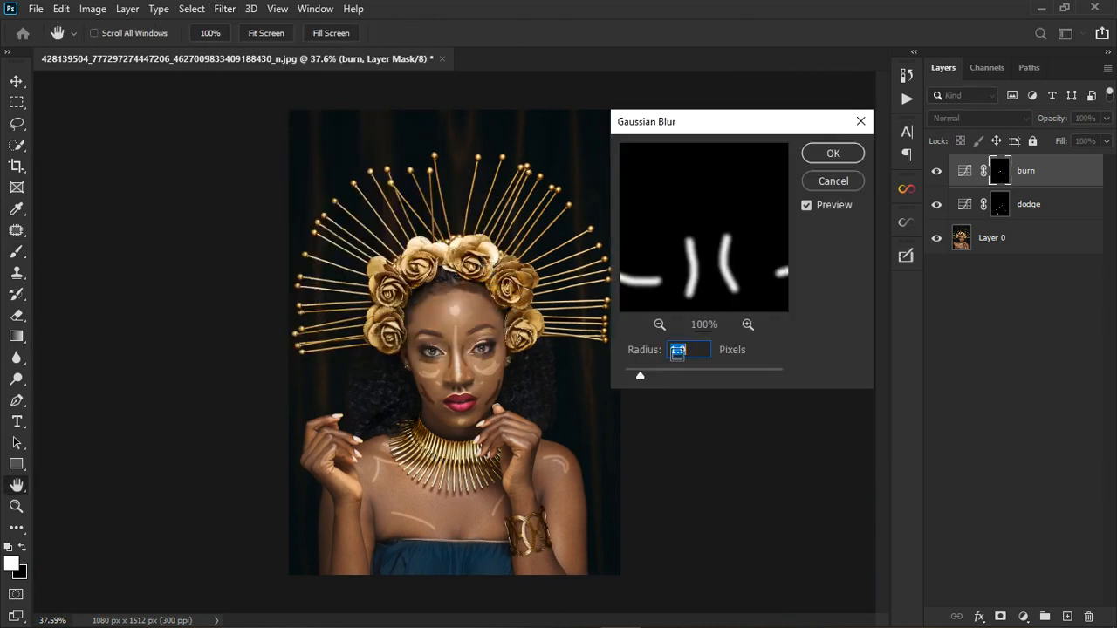
{"action": "left_click_drag", "start_coordinate": [643, 375], "coordinate": [679, 384]}
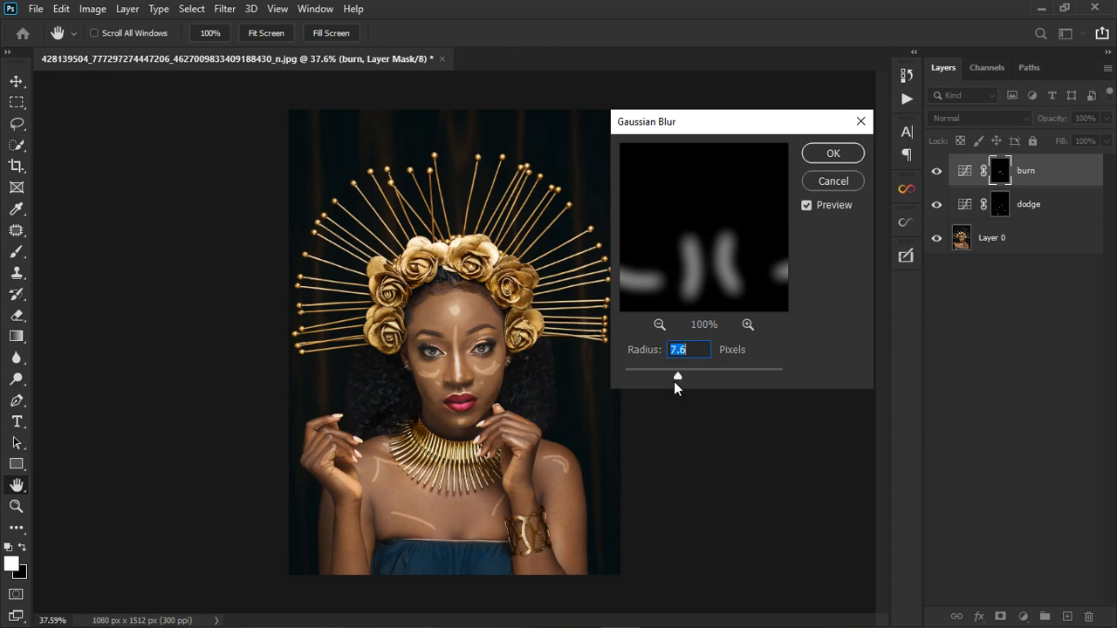
{"action": "left_click", "coordinate": [830, 155]}
{"action": "key", "text": "b"}
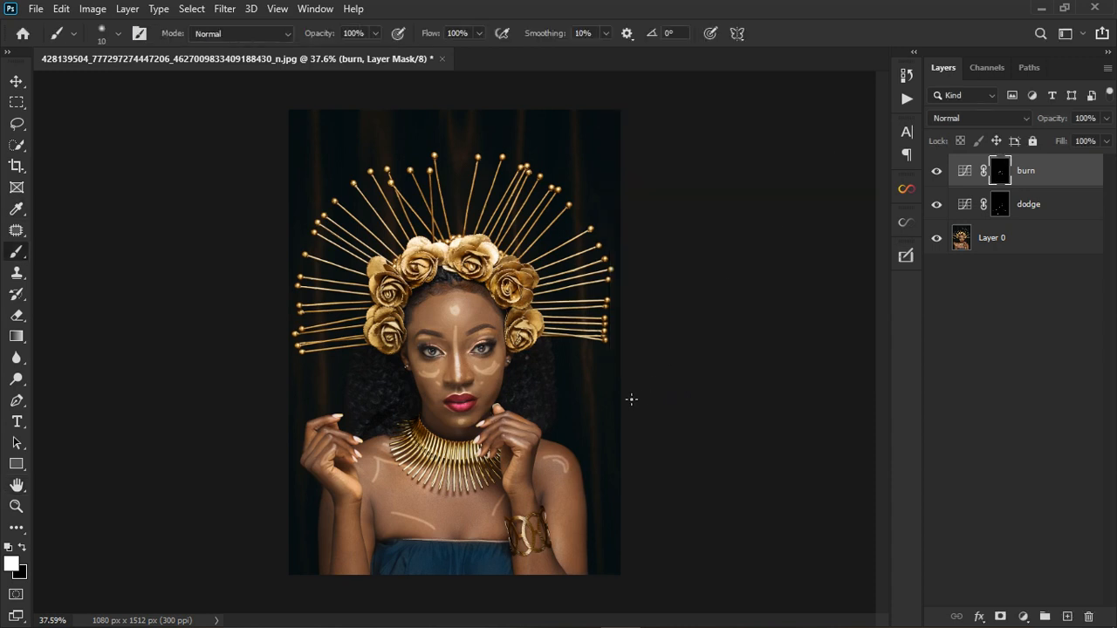
Soften the dodge layer mask with a Gaussian Blur of 15.3 pixels radius
{"action": "left_click", "coordinate": [1006, 215]}
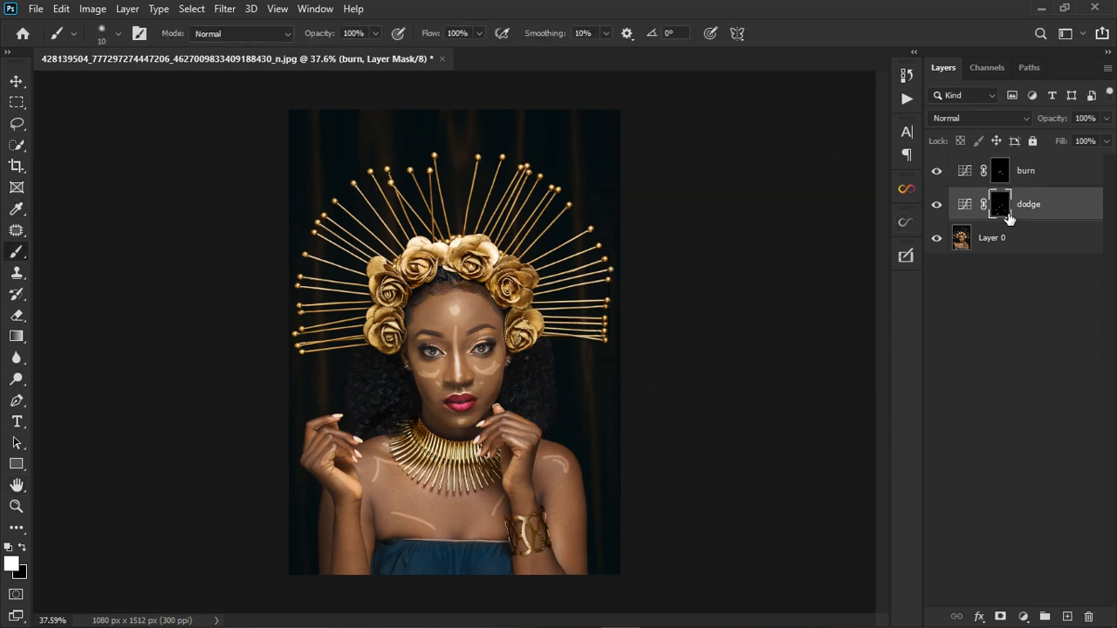
{"action": "left_click", "coordinate": [234, 12]}
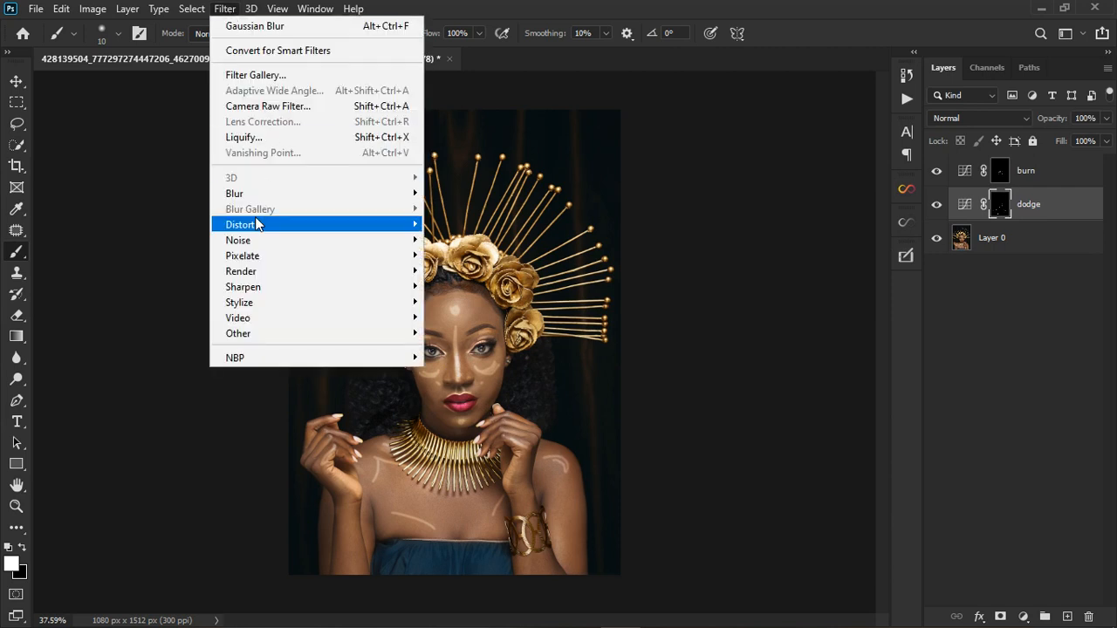
{"action": "mouse_move", "coordinate": [261, 194]}
{"action": "left_click", "coordinate": [460, 255]}
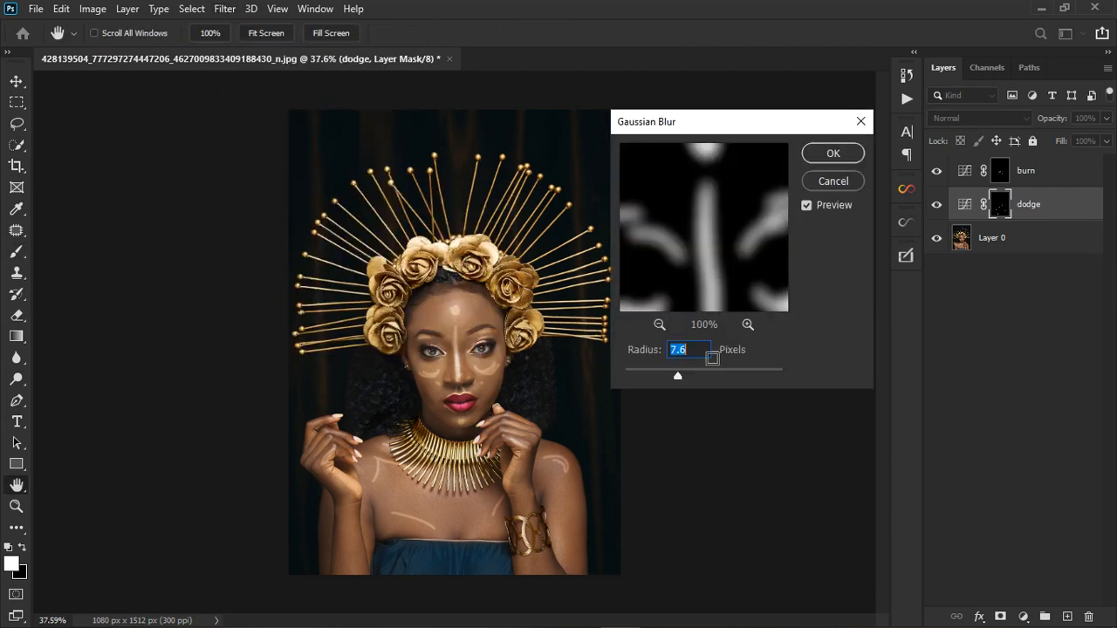
{"action": "left_click_drag", "start_coordinate": [678, 377], "coordinate": [691, 379]}
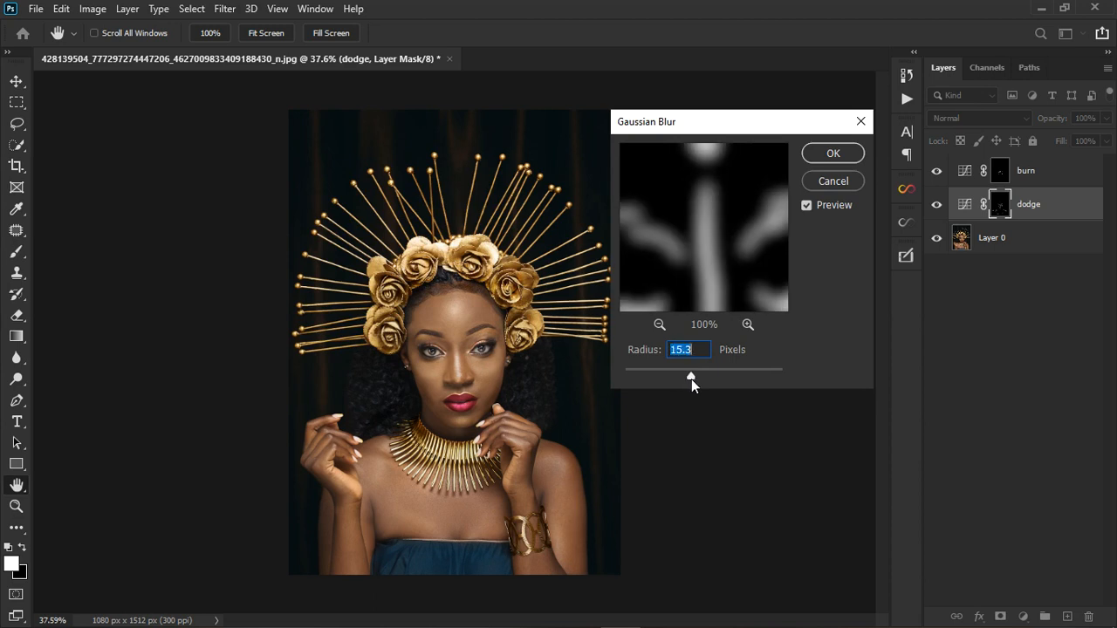
{"action": "left_click", "coordinate": [833, 155]}
{"action": "key", "text": "b"}
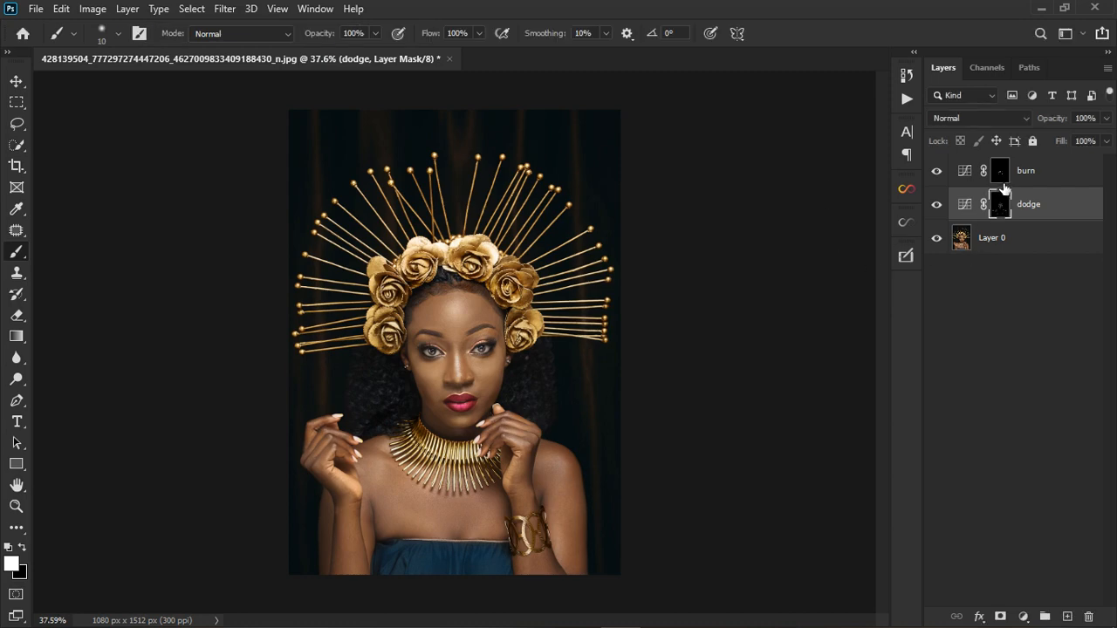
Select both the burn and dodge Curves layers and put them in one group
{"action": "scroll", "coordinate": [436, 313], "scroll_direction": "up", "scroll_amount": 6}
{"action": "scroll", "coordinate": [476, 387], "scroll_direction": "up", "scroll_amount": 3}
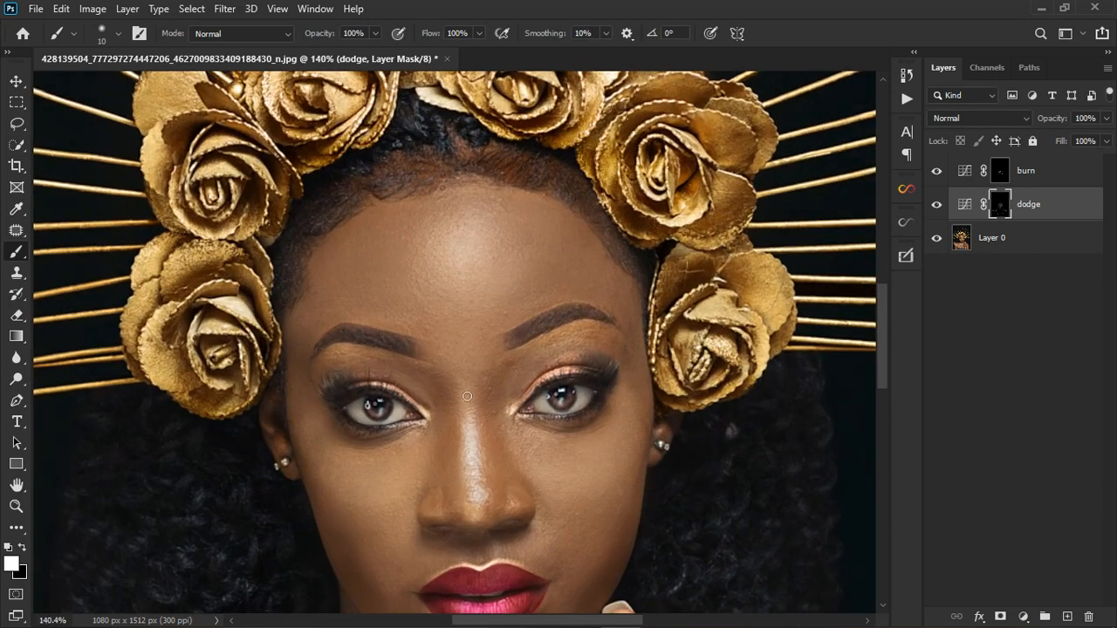
{"action": "left_click", "coordinate": [1067, 183], "text": "shift"}
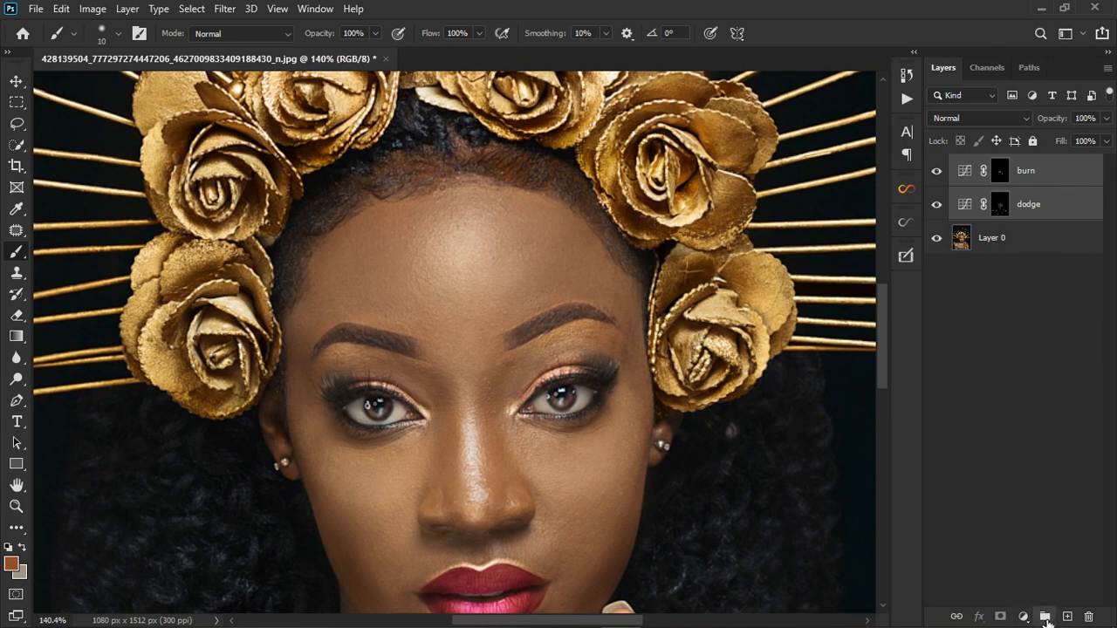
{"action": "left_click", "coordinate": [1044, 617]}
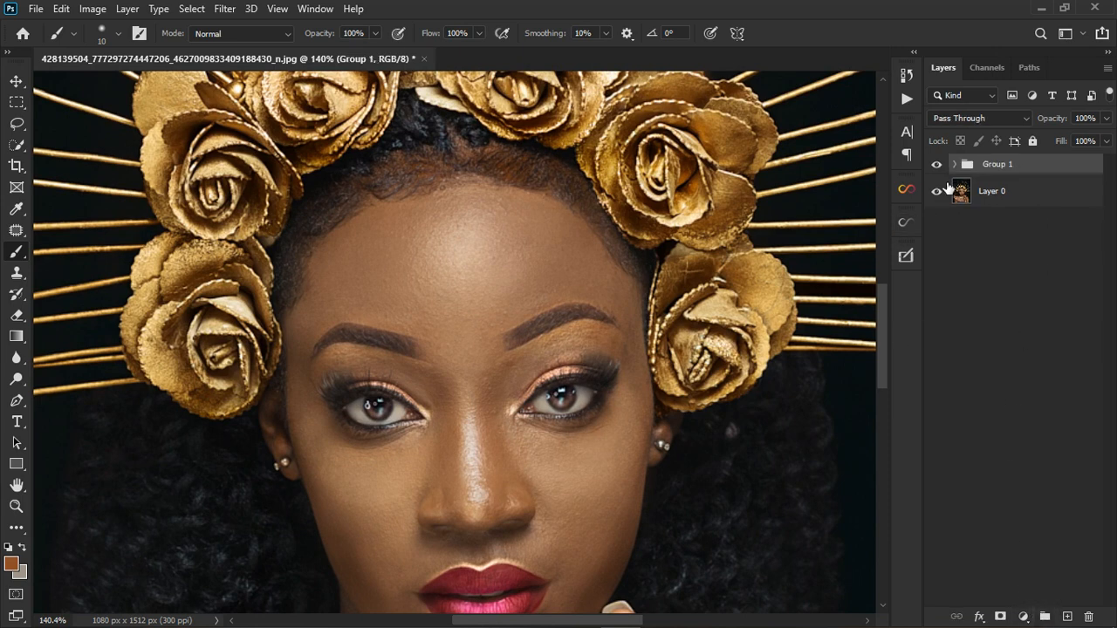
Toggle the visibility of Group 1 to compare the portrait with and without the contouring, leave it visible and expand the group
{"action": "left_click", "coordinate": [939, 166]}
{"action": "scroll", "coordinate": [430, 395], "scroll_direction": "down", "scroll_amount": 3}
{"action": "scroll", "coordinate": [480, 565], "scroll_direction": "up", "scroll_amount": 5}
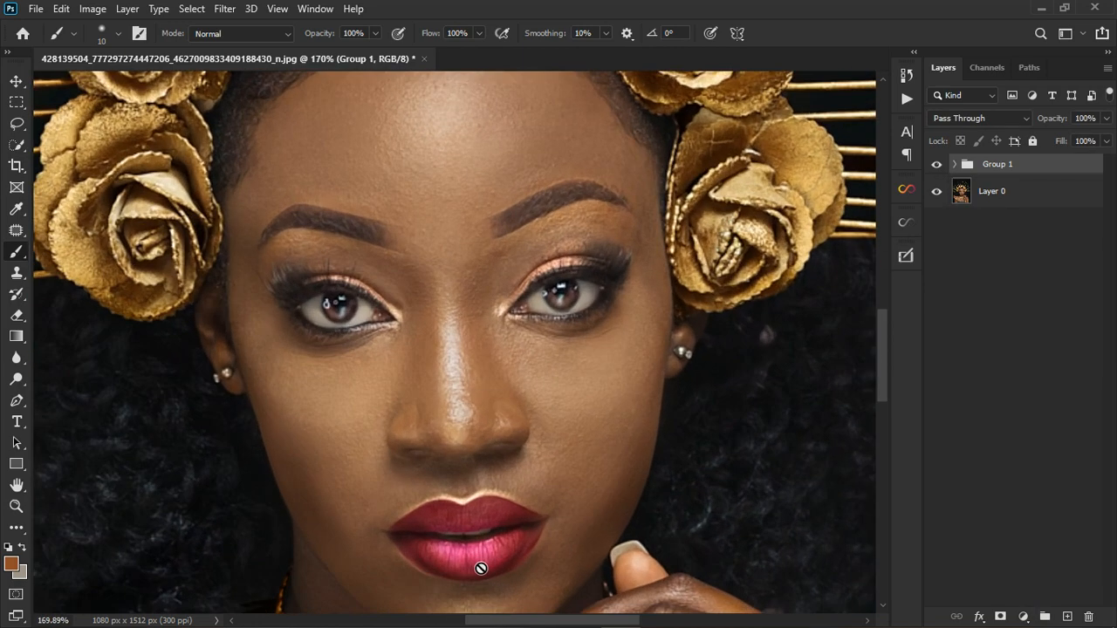
{"action": "left_click", "coordinate": [938, 165]}
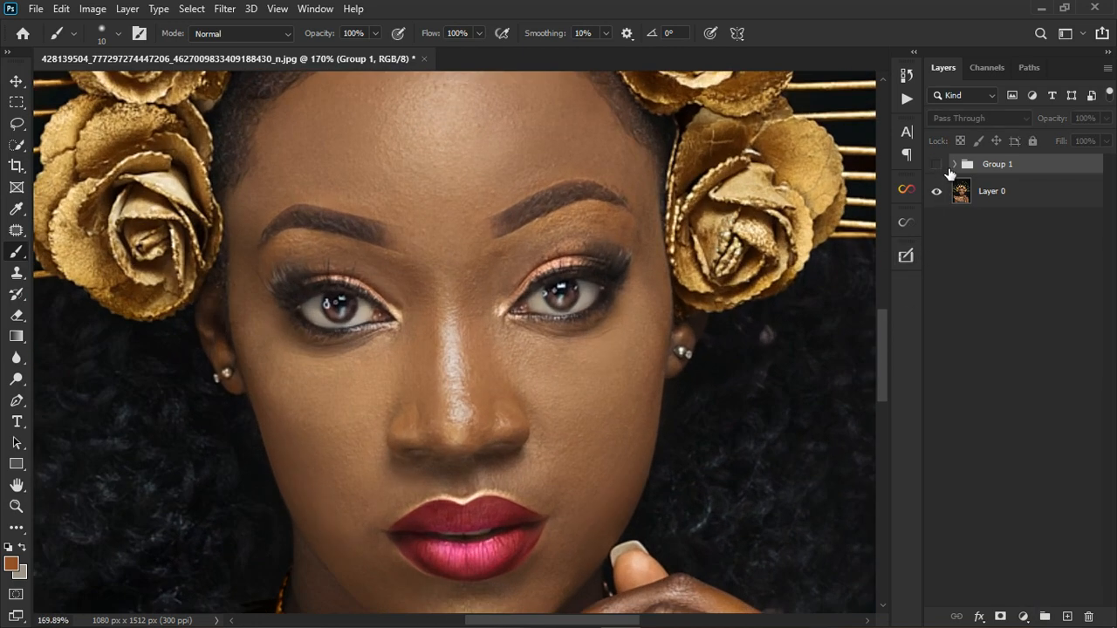
{"action": "left_click", "coordinate": [949, 169]}
{"action": "left_click", "coordinate": [947, 169]}
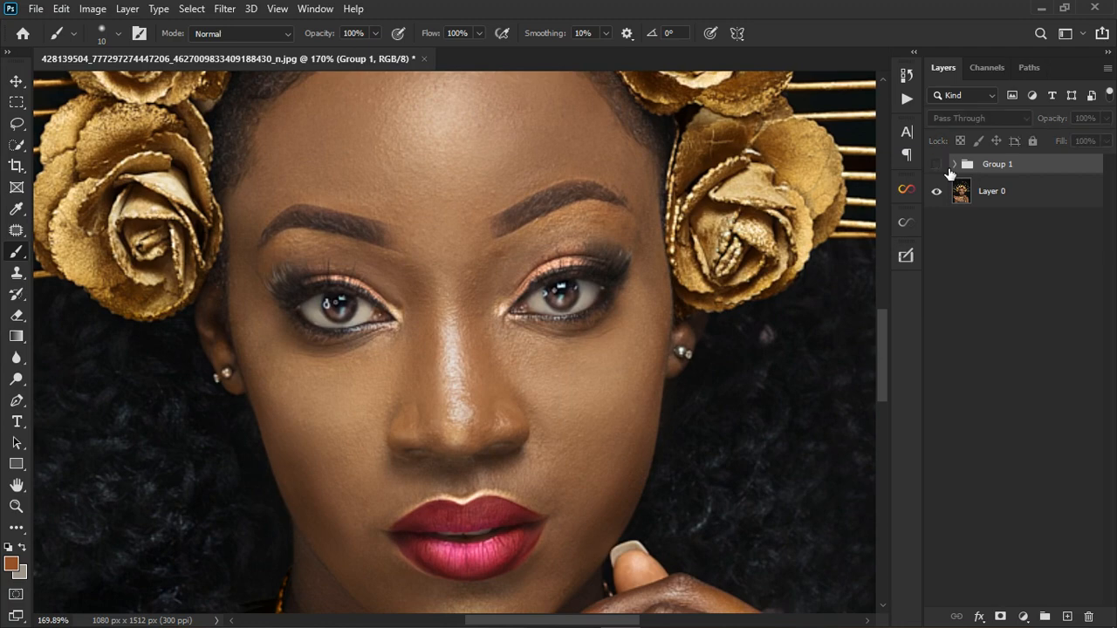
{"action": "left_click", "coordinate": [947, 169]}
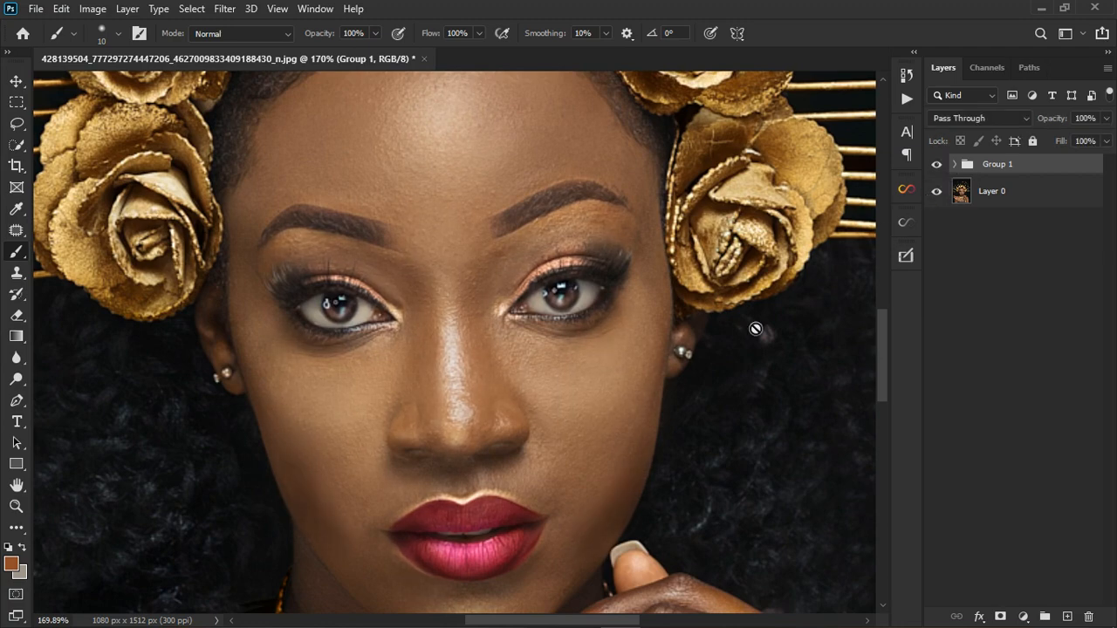
{"action": "scroll", "coordinate": [476, 341], "scroll_direction": "down", "scroll_amount": 5}
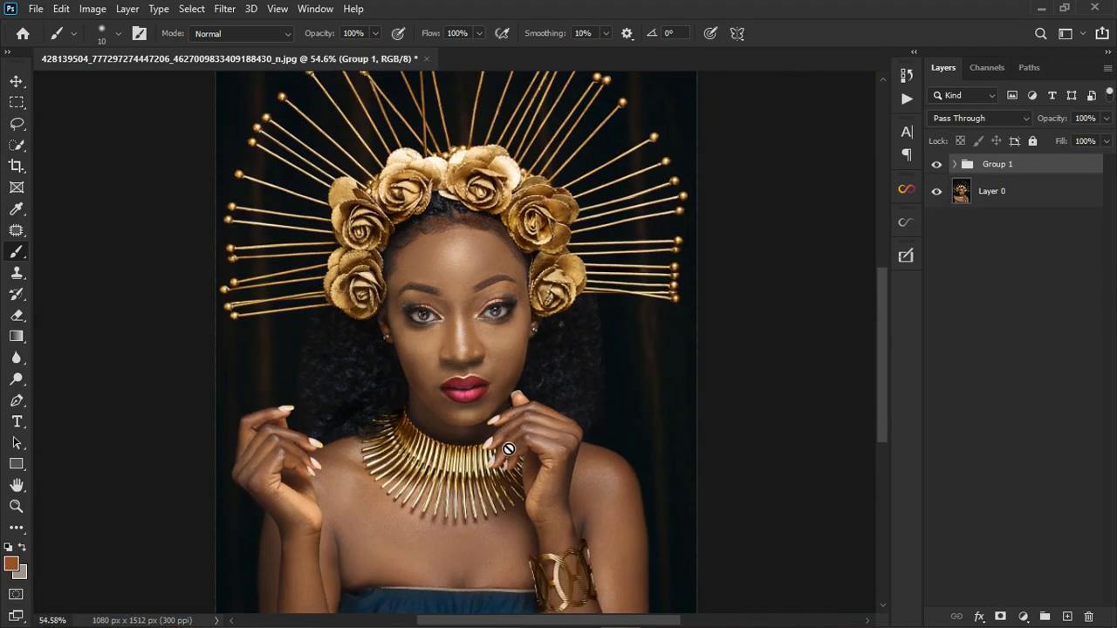
{"action": "left_click", "coordinate": [955, 164]}
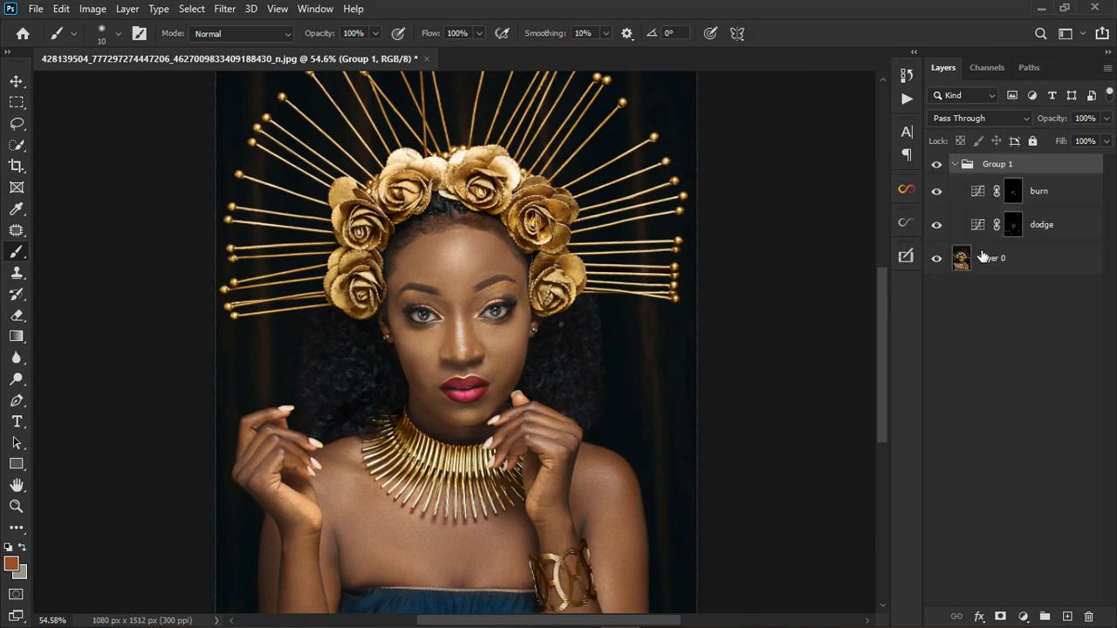
Raise the midtone point of the dodge layer's RGB curve further to strengthen the highlights
{"action": "left_click", "coordinate": [985, 224]}
{"action": "double_click", "coordinate": [978, 225]}
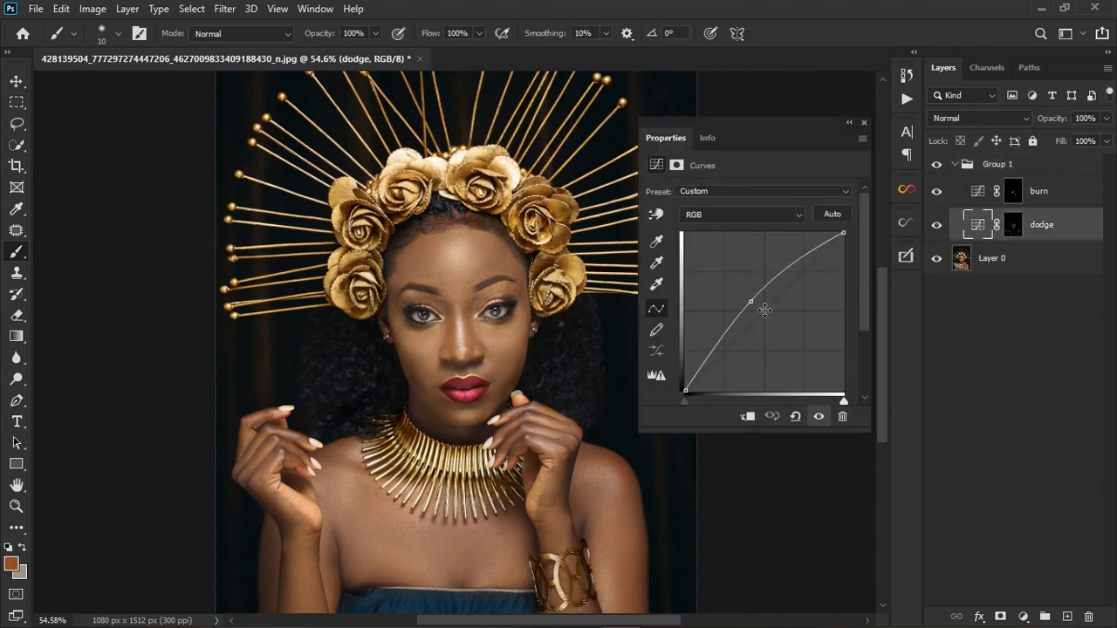
{"action": "left_click_drag", "start_coordinate": [760, 307], "coordinate": [753, 294]}
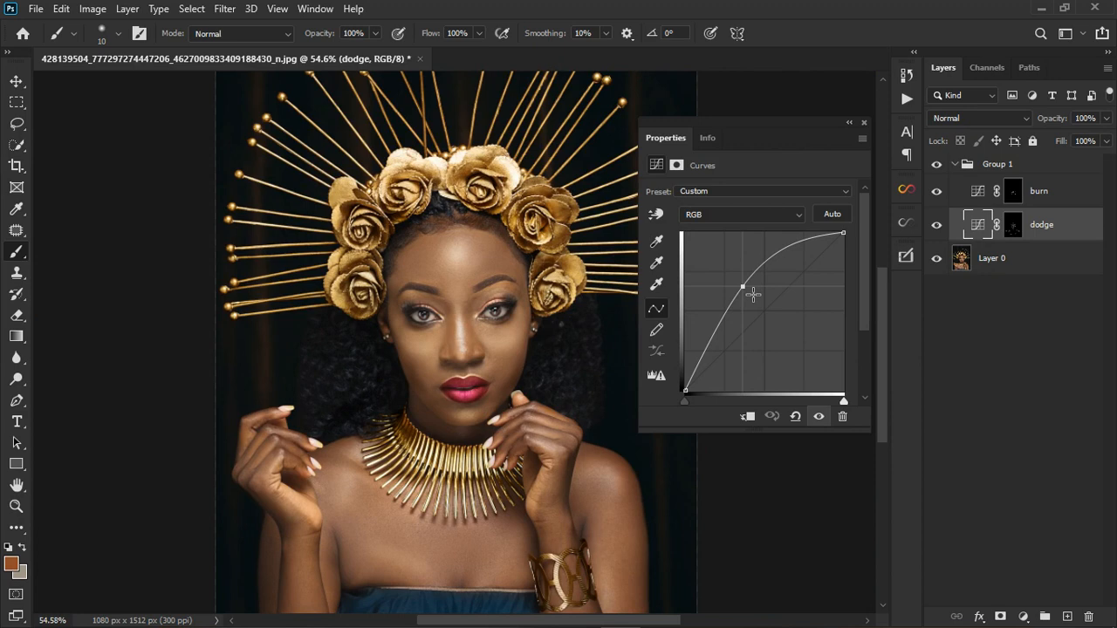
{"action": "left_click", "coordinate": [864, 122]}
Pull down the midtone point of the burn layer's RGB curve to deepen the shadows, and set the layer's opacity to 64%
{"action": "double_click", "coordinate": [978, 191]}
{"action": "mouse_move", "coordinate": [737, 290]}
{"action": "left_mouse_down"}
{"action": "mouse_move", "coordinate": [809, 329]}
{"action": "mouse_move", "coordinate": [792, 341]}
{"action": "left_mouse_up"}
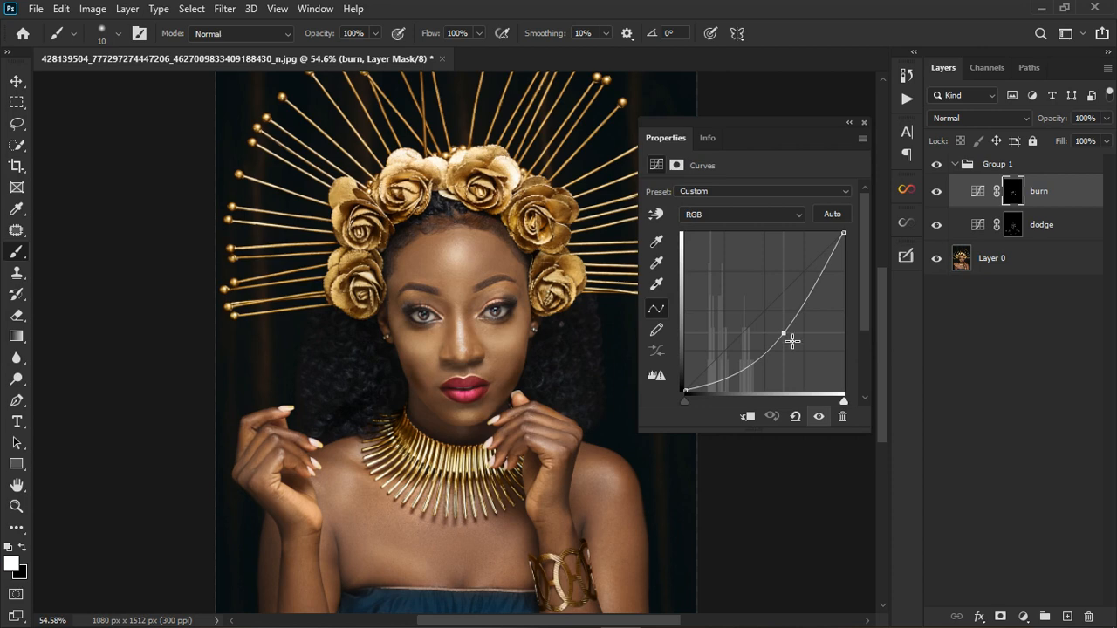
{"action": "left_click", "coordinate": [1068, 203]}
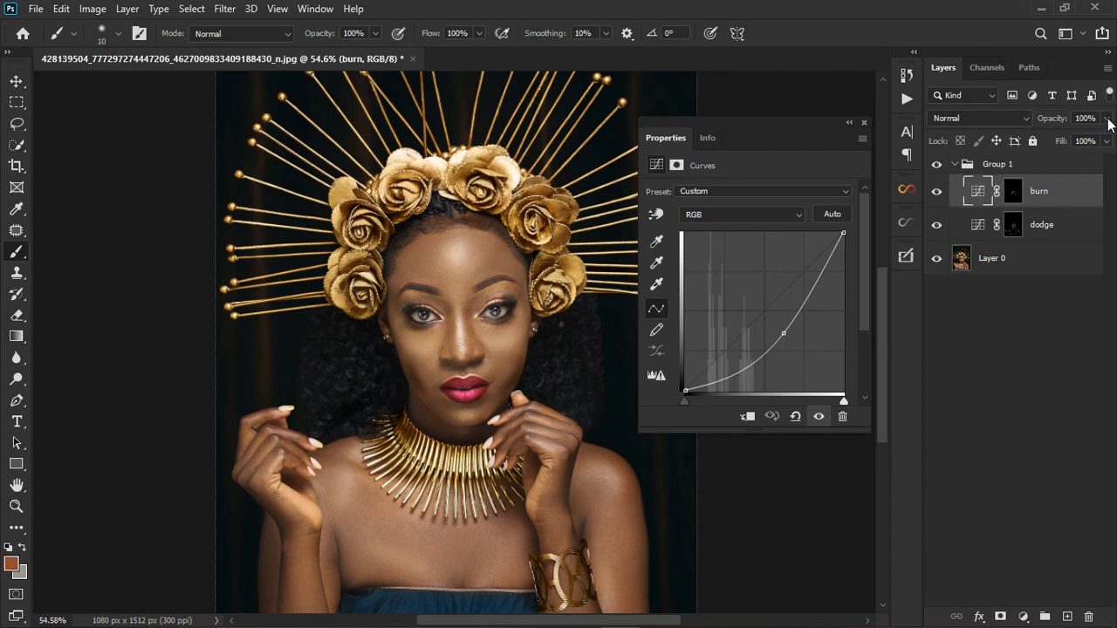
{"action": "mouse_move", "coordinate": [1109, 124]}
{"action": "left_mouse_down"}
{"action": "mouse_move", "coordinate": [1105, 142]}
{"action": "mouse_move", "coordinate": [1081, 143]}
{"action": "left_mouse_up"}
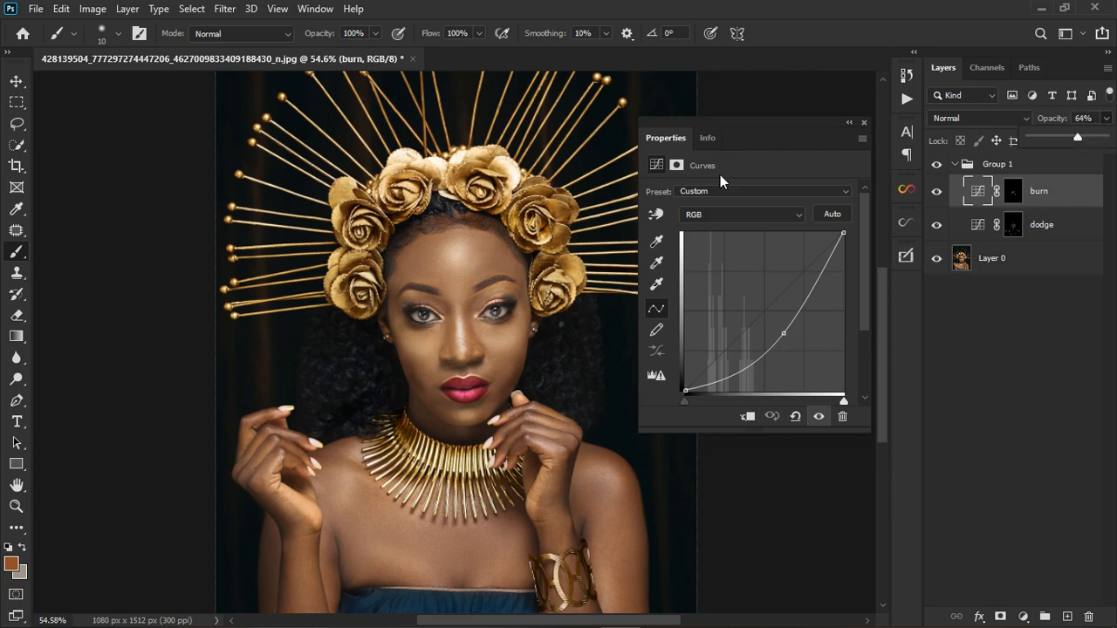
{"action": "left_click", "coordinate": [864, 122]}
Toggle the visibility of Group 1 to compare the face before and after the adjusted contouring, leaving the group visible
{"action": "scroll", "coordinate": [542, 362], "scroll_direction": "up", "scroll_amount": 2}
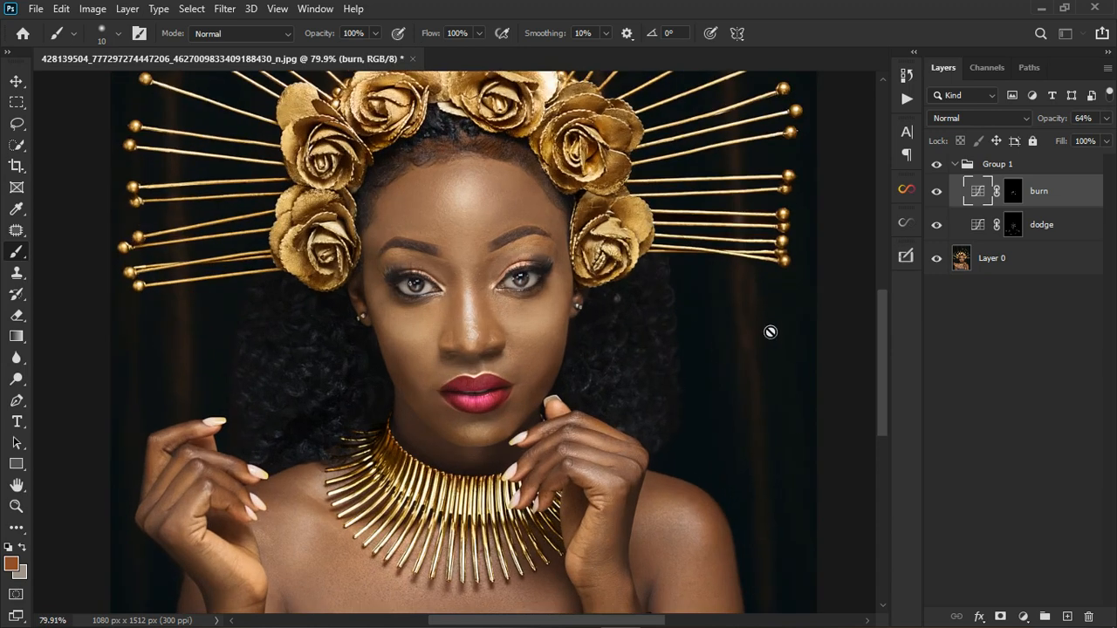
{"action": "left_click", "coordinate": [938, 166]}
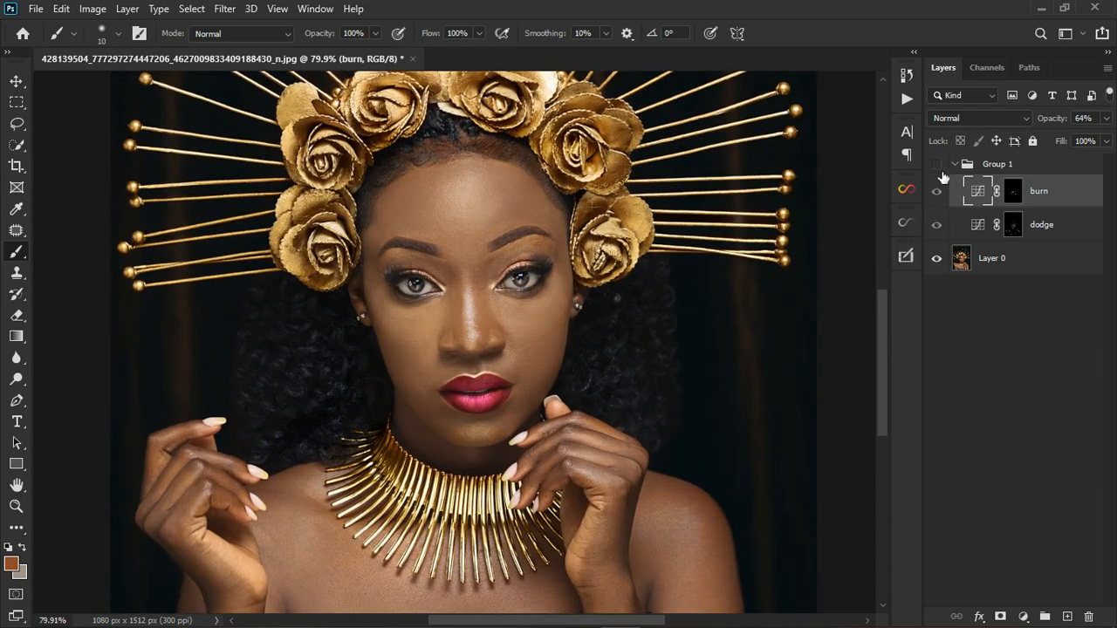
{"action": "left_click", "coordinate": [938, 167]}
{"action": "left_click", "coordinate": [940, 168]}
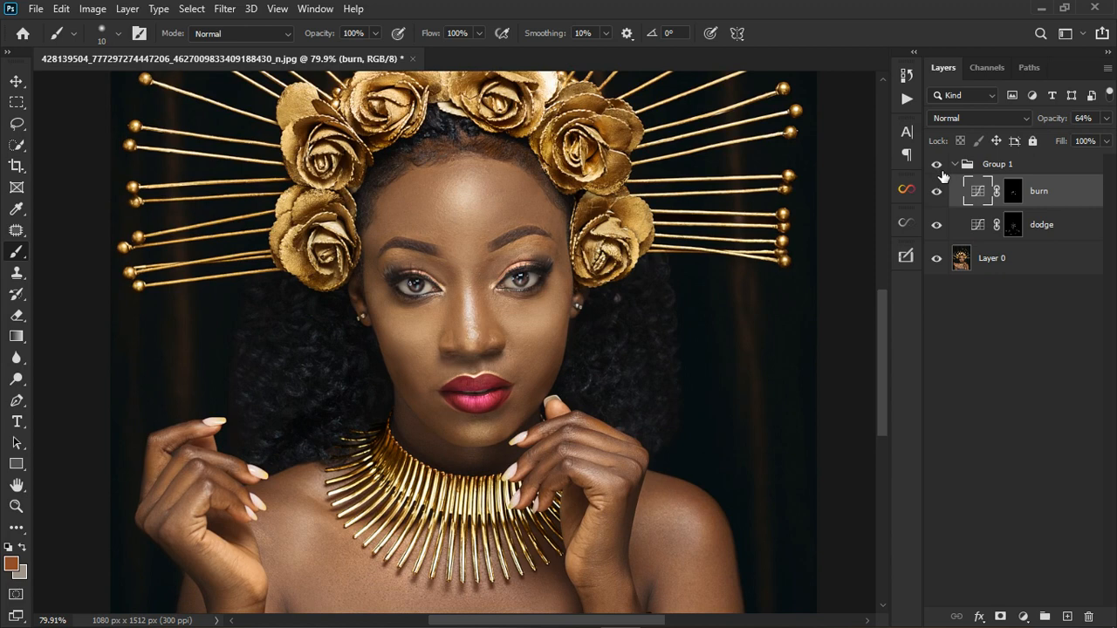